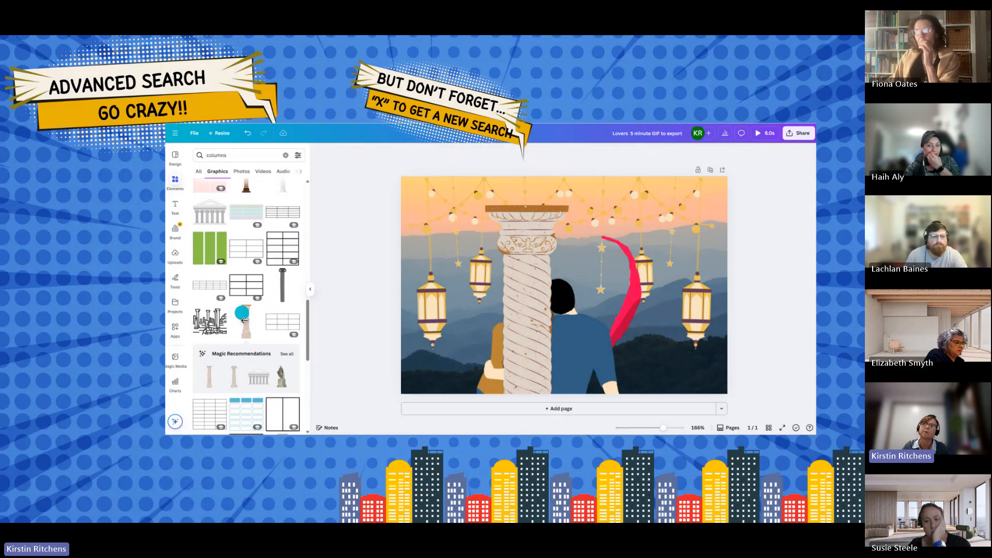
left_click(244, 319)
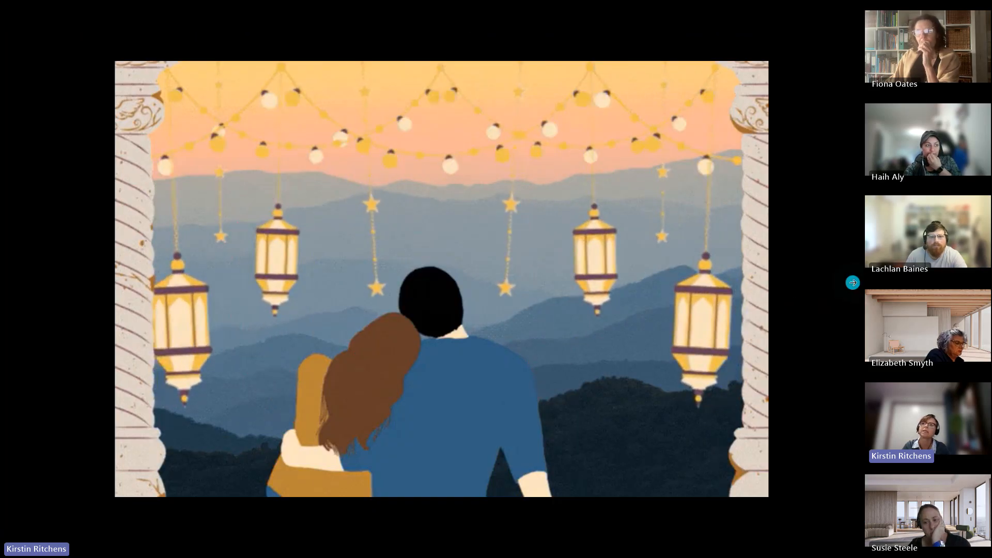
left_click(853, 282)
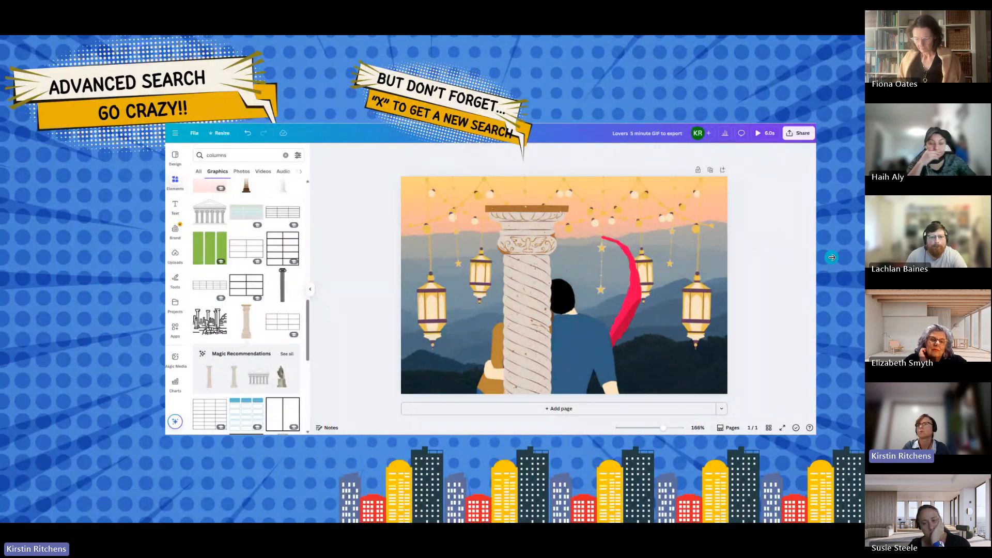
left_click(831, 257)
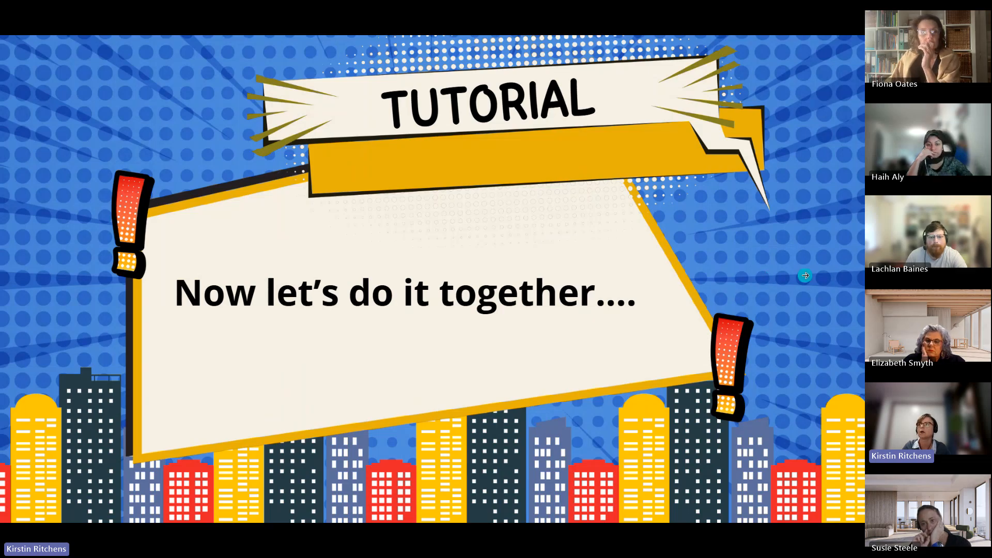
left_click(805, 275)
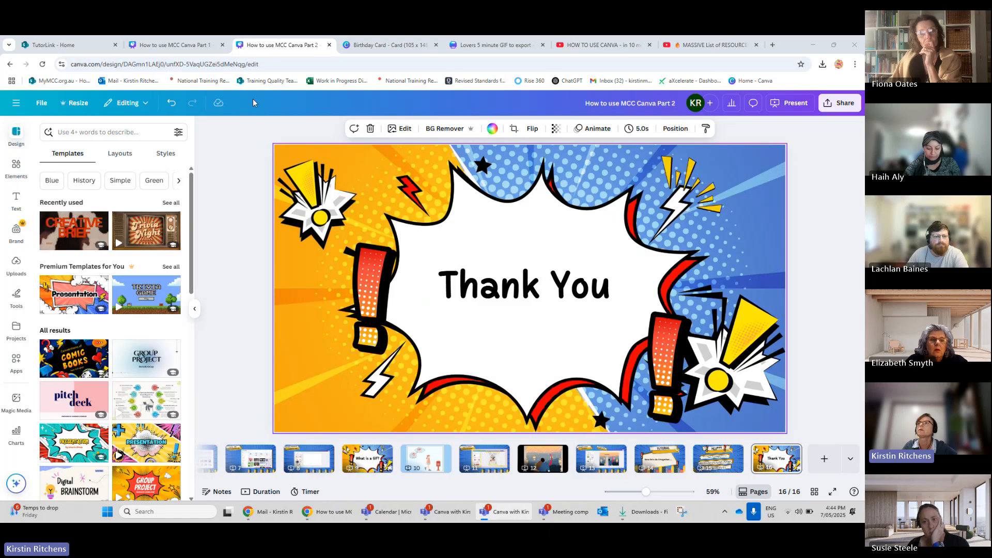
Switch to the Lovers 5 minute GIF to export design and drag the red ribbon graphic toward the centre of the scene.
left_click(483, 45)
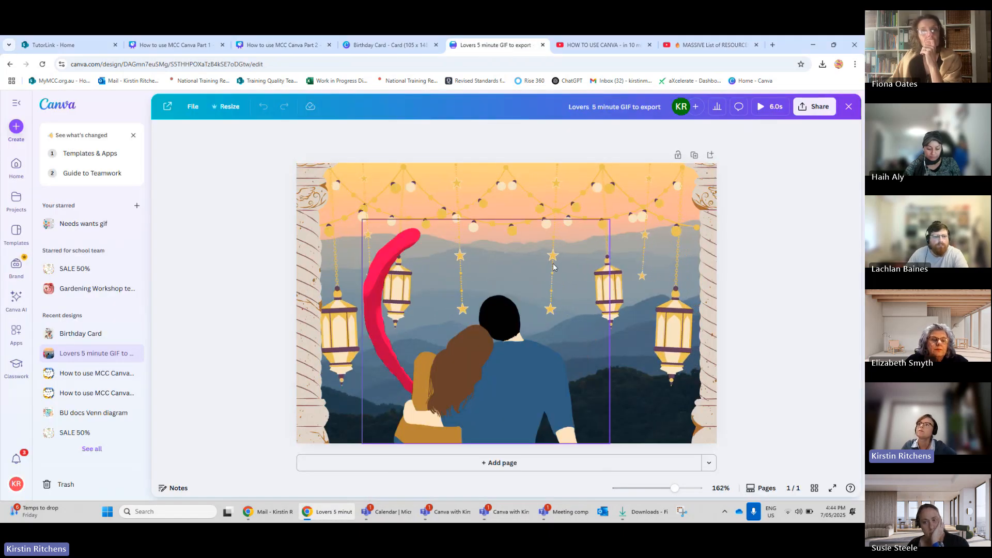
left_click(439, 244)
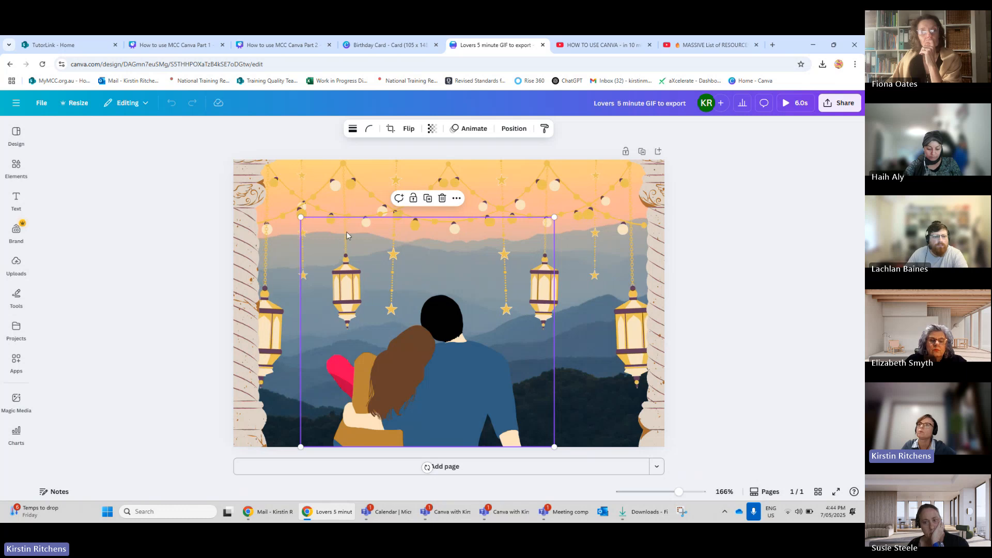
left_click_drag(346, 235, 395, 225)
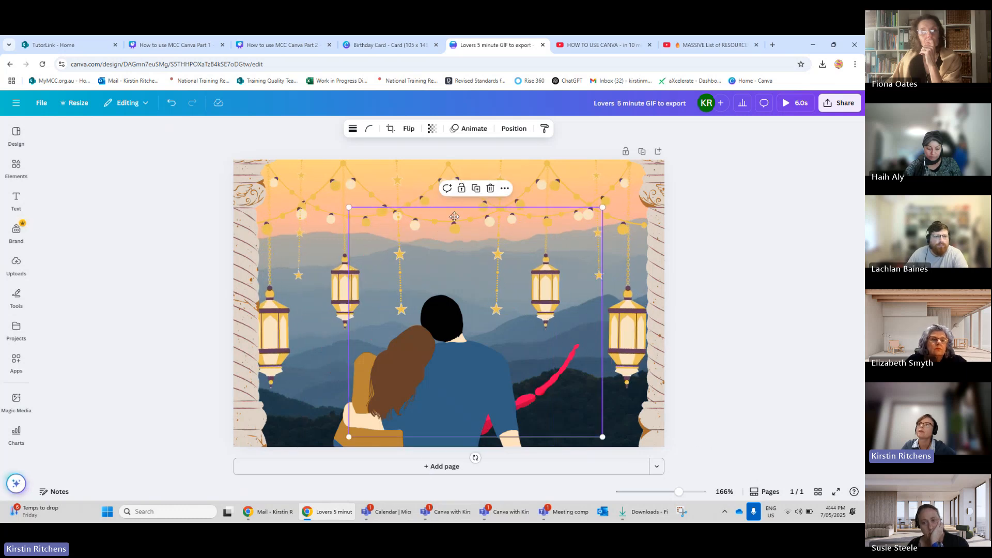
left_click_drag(454, 216, 373, 241)
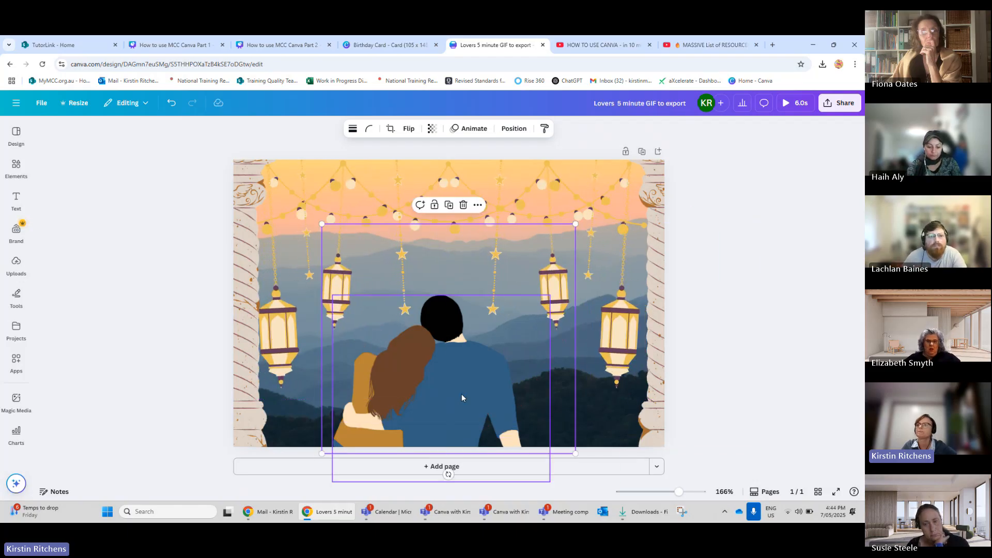
Add a second page and move the red ribbon graphic from page 1 onto page 2.
left_click(580, 467)
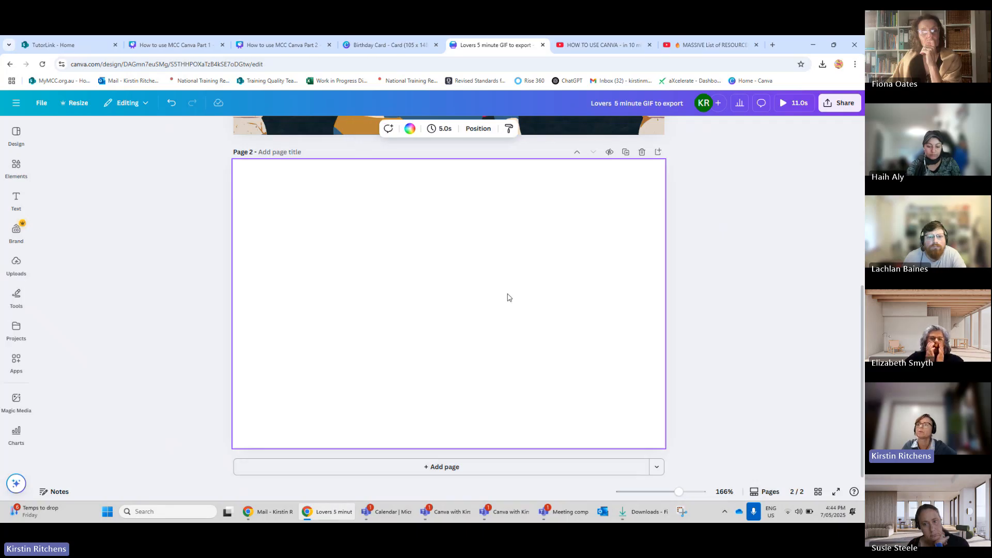
scroll(505, 290, "up", 5)
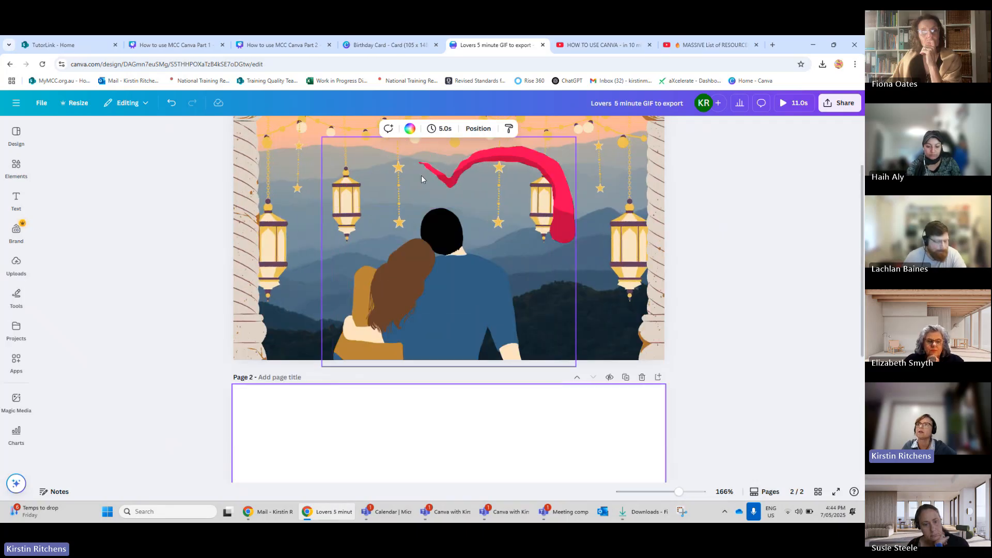
mouse_move(421, 178)
left_mouse_down()
mouse_move(414, 270)
mouse_move(429, 443)
left_mouse_up()
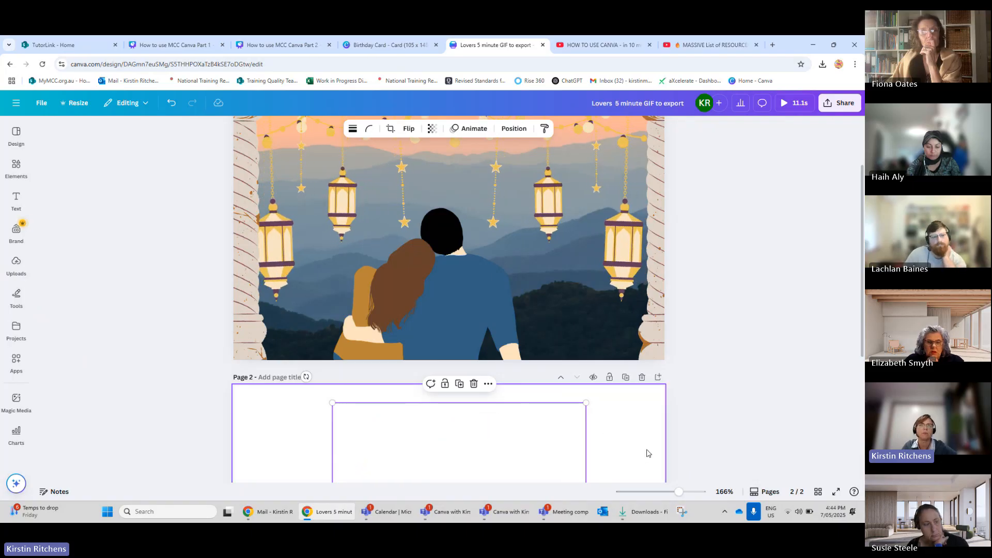
left_click(16, 135)
left_click(16, 170)
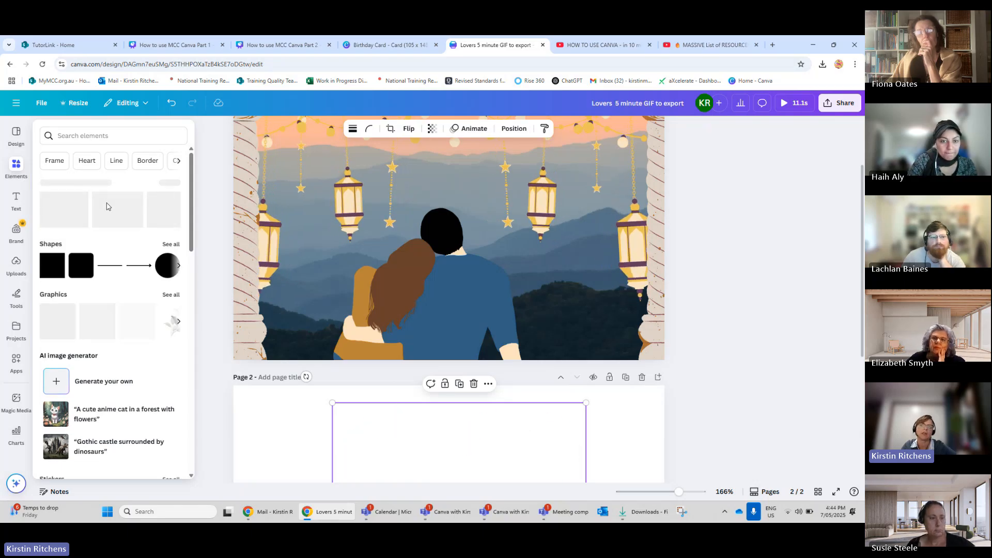
left_click(297, 429)
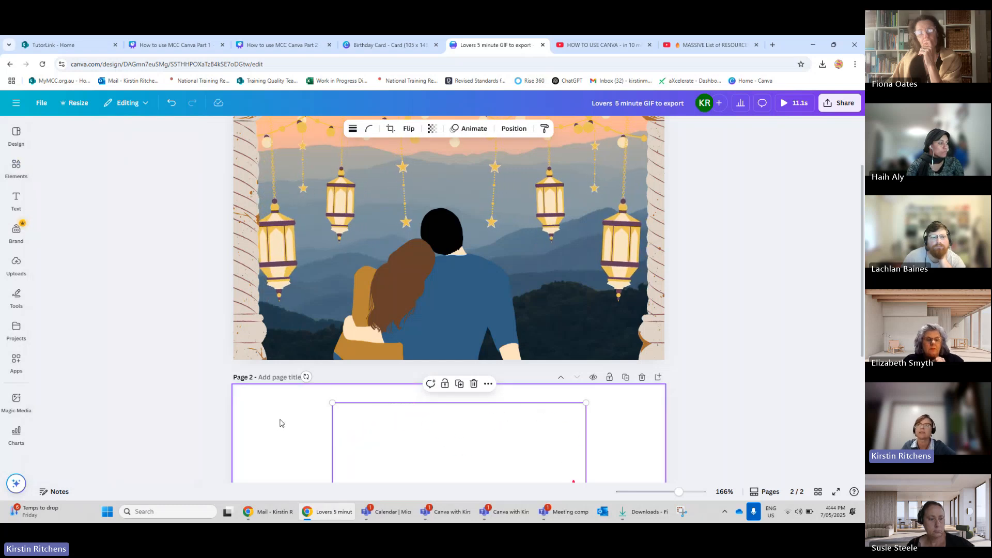
scroll(281, 423, "up", 2)
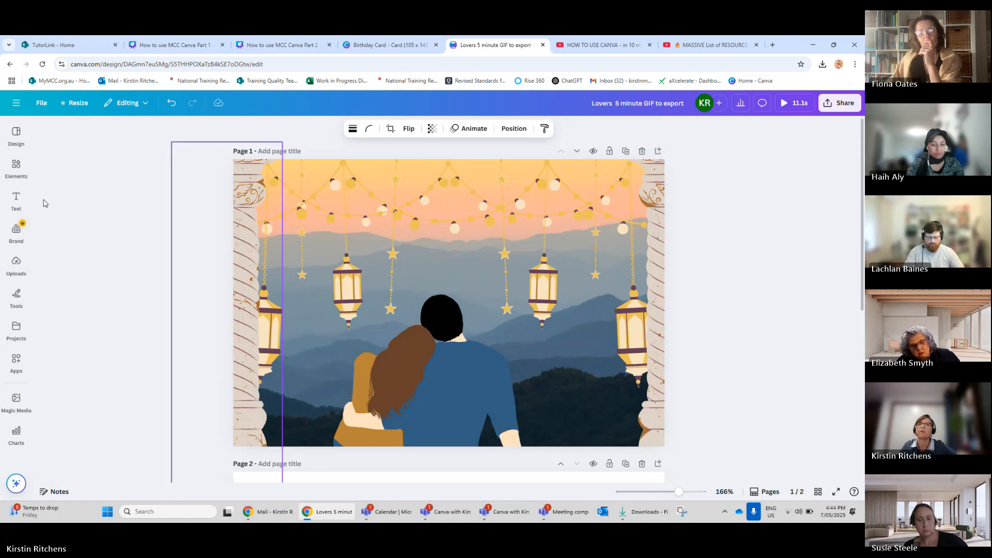
left_click(16, 200)
left_click(11, 161)
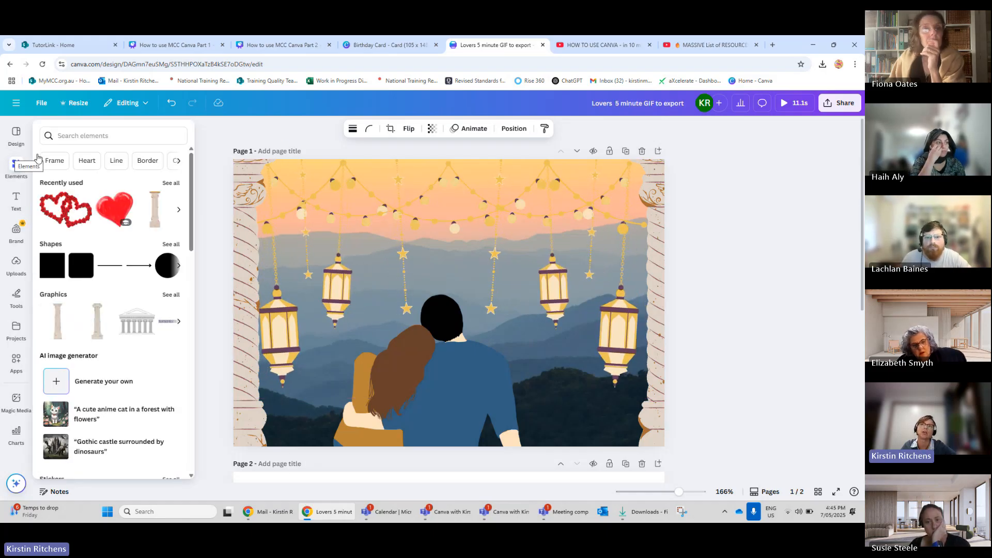
left_click(16, 166)
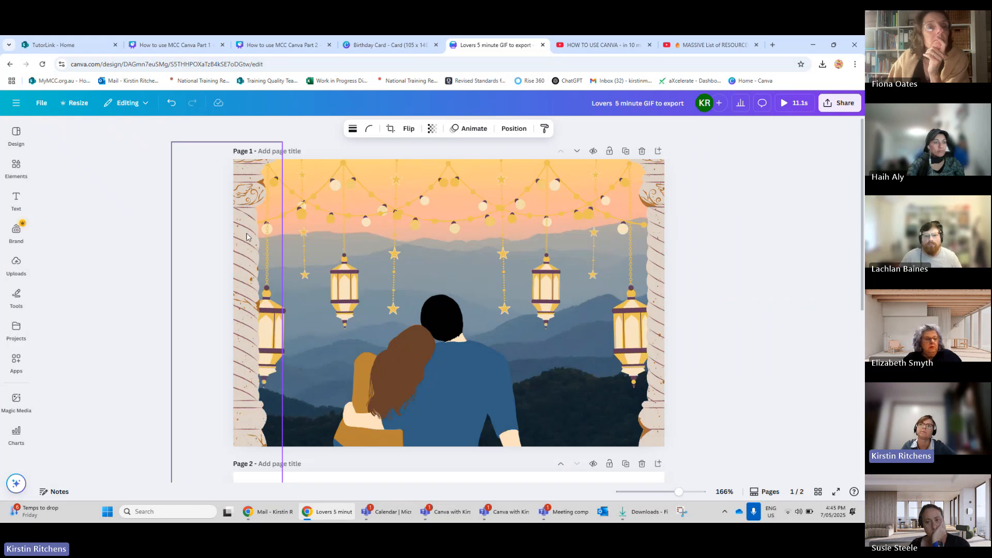
Browse the Stickers category of the elements library.
left_click(246, 237)
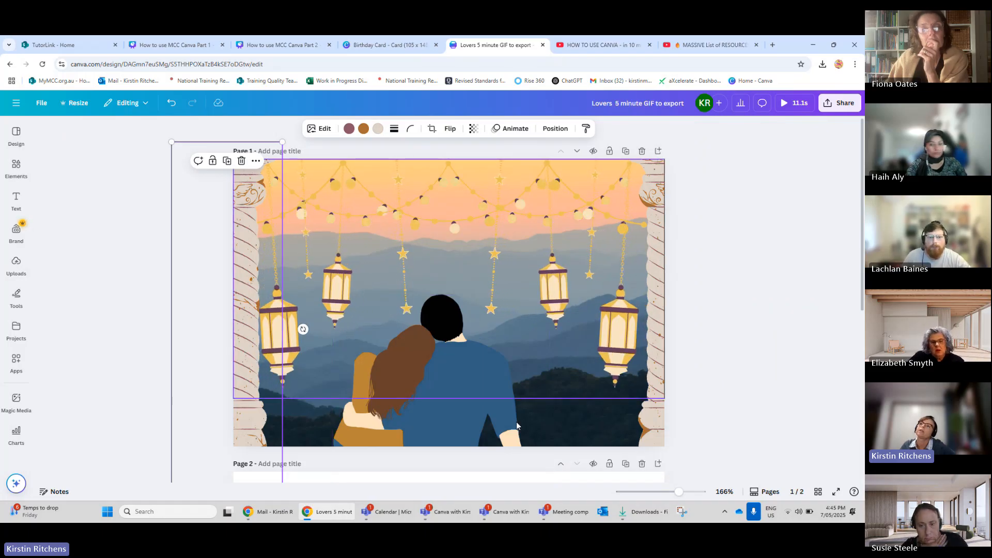
left_click(15, 134)
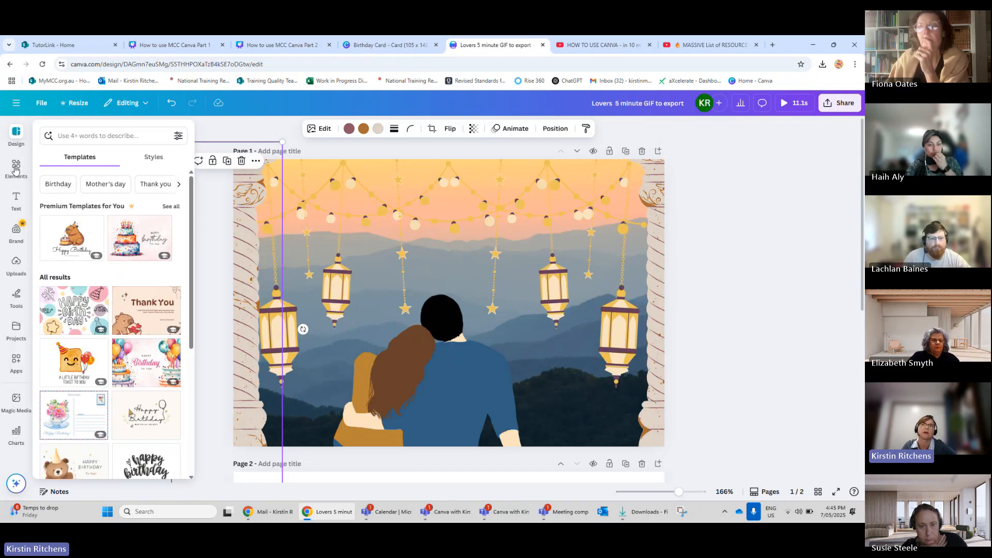
left_click(15, 168)
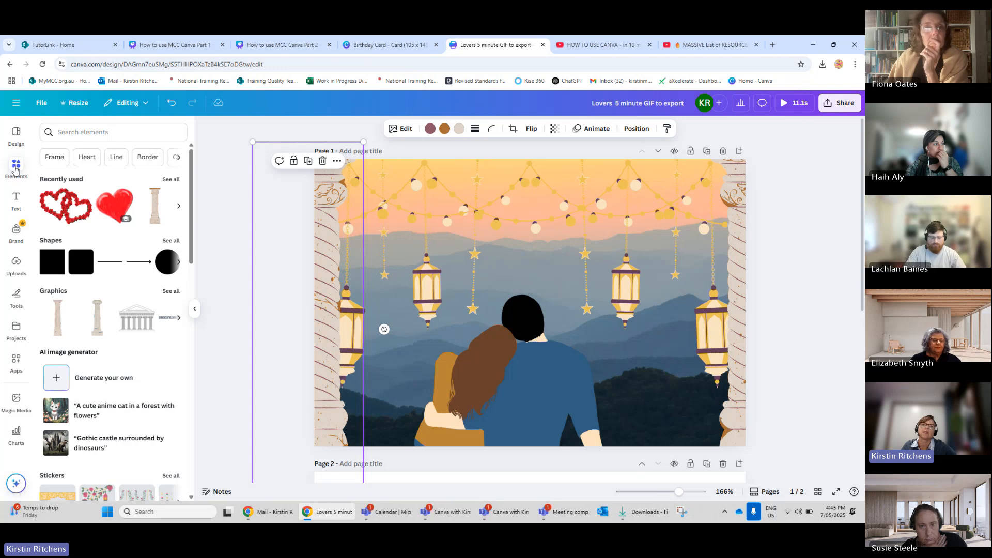
left_click(66, 133)
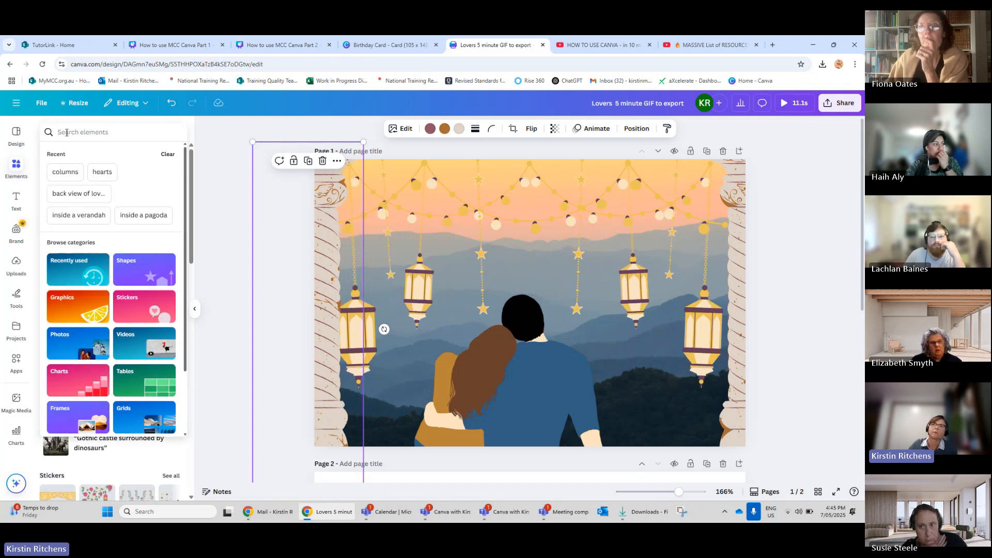
left_click(134, 311)
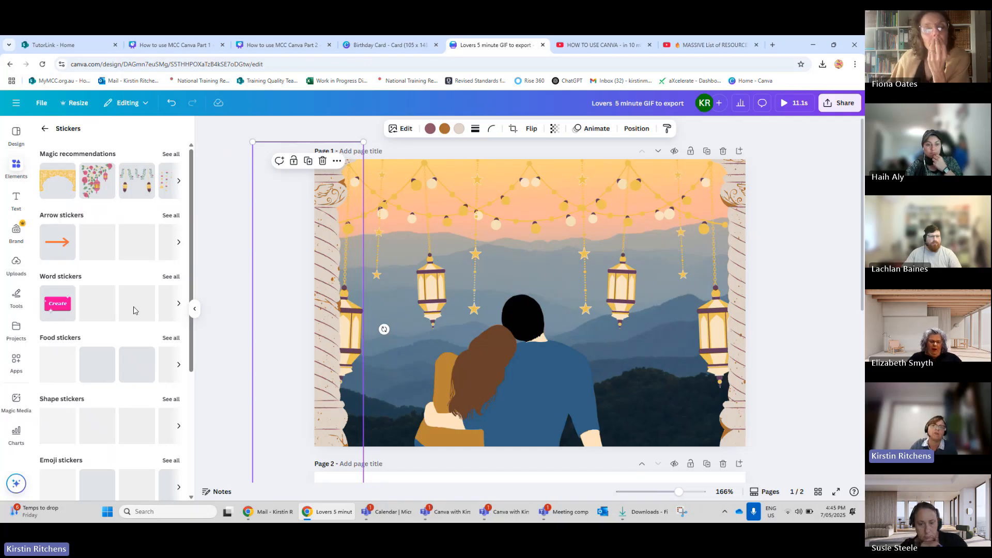
scroll(134, 310, "down", 3)
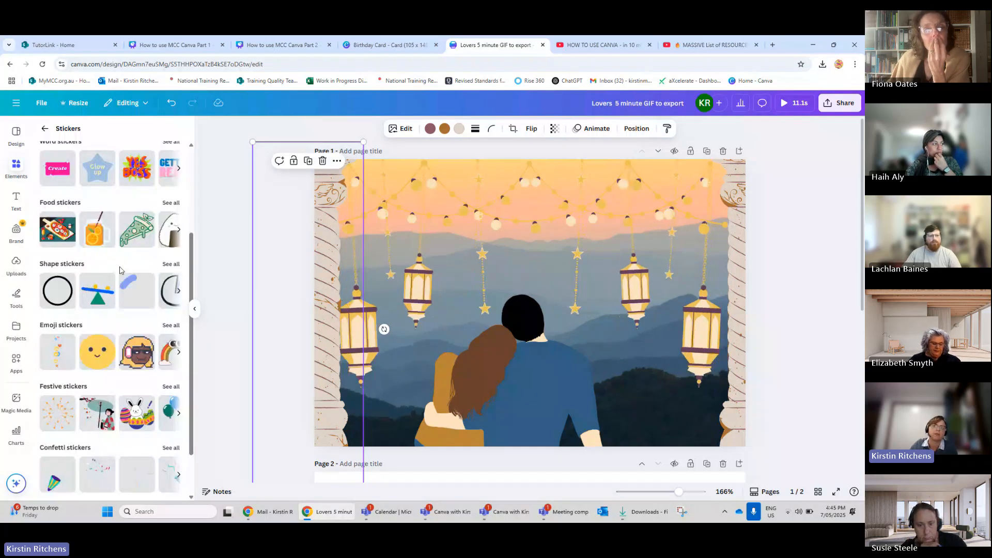
scroll(121, 290, "up", 3)
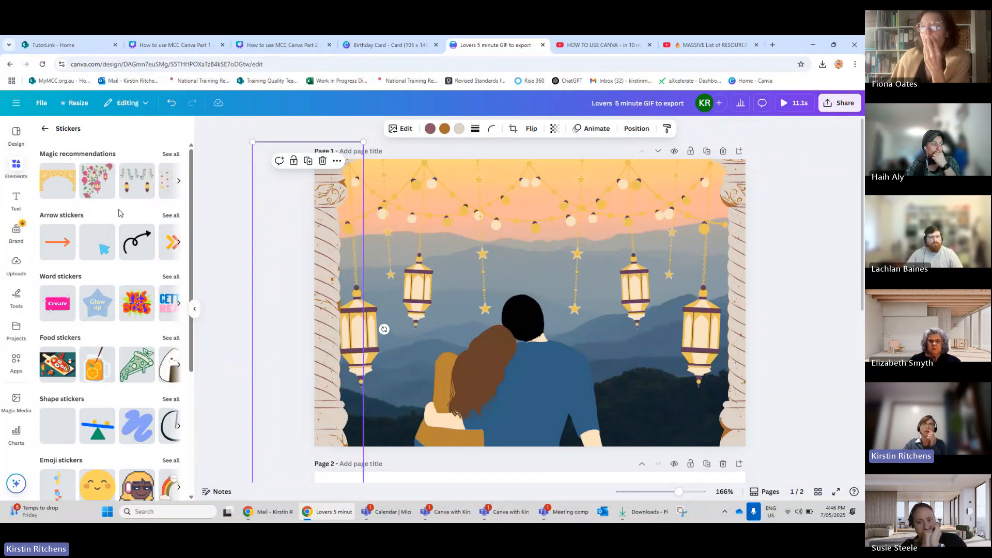
left_click(45, 129)
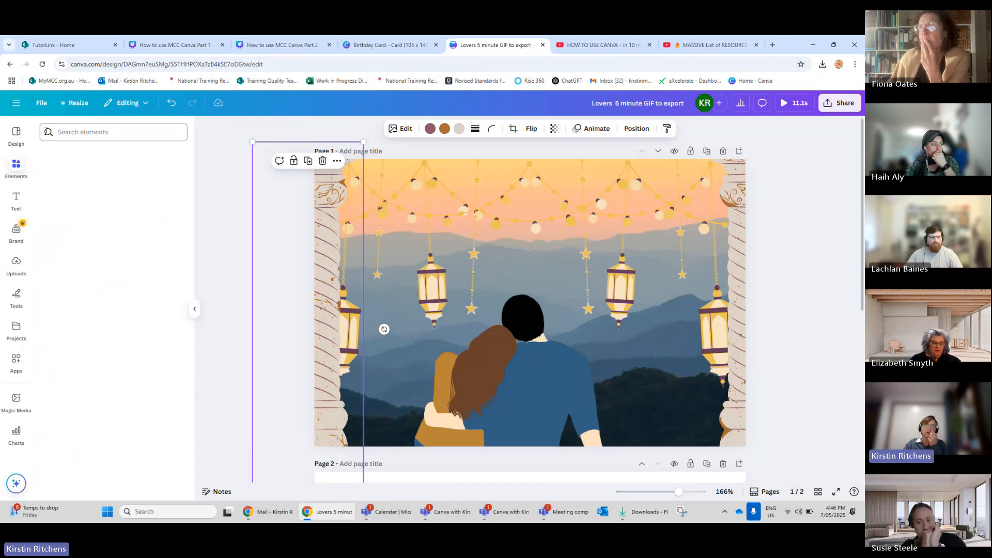
Search the elements library for heart and scroll through the results.
left_click(88, 133)
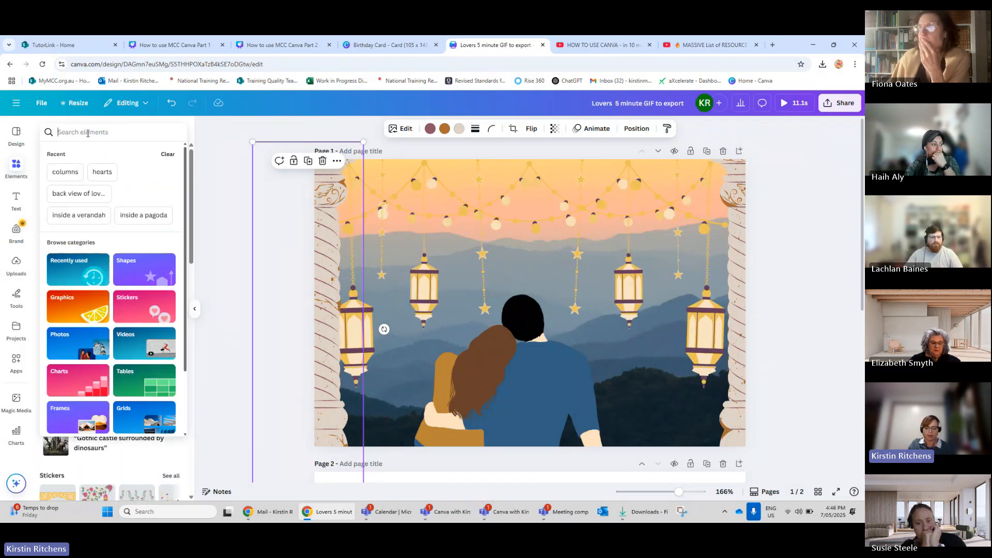
type("heart")
left_click(58, 174)
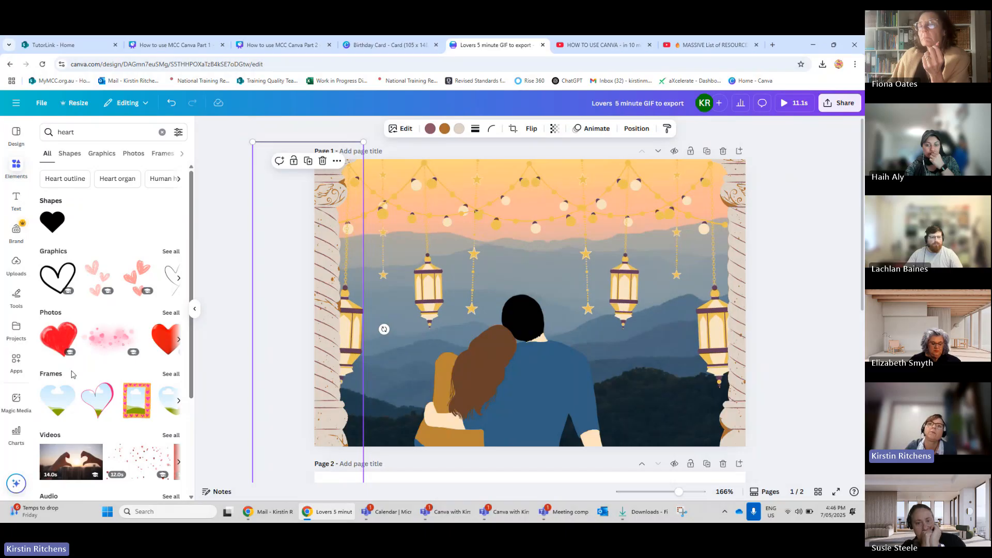
scroll(73, 374, "down", 2)
scroll(73, 374, "down", 1)
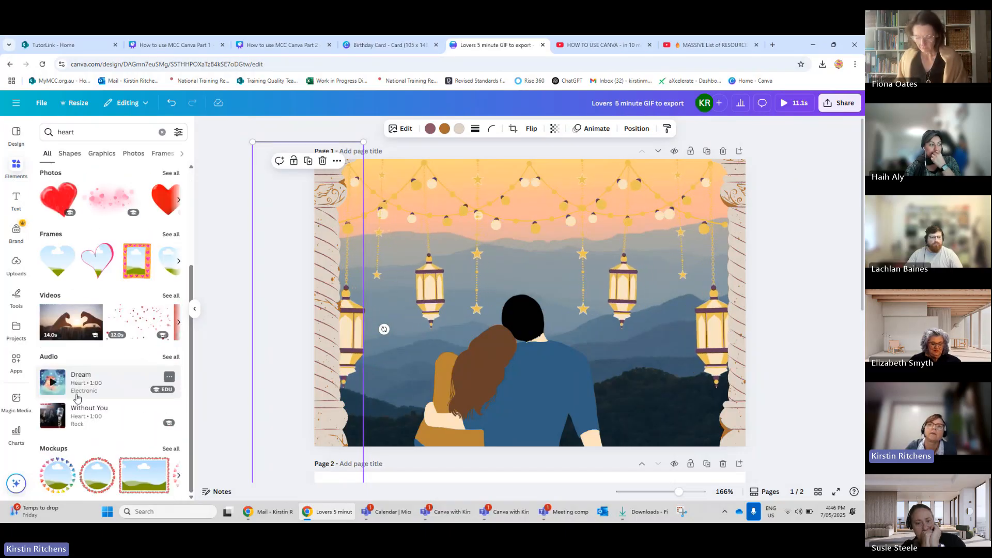
scroll(50, 320, "up", 3)
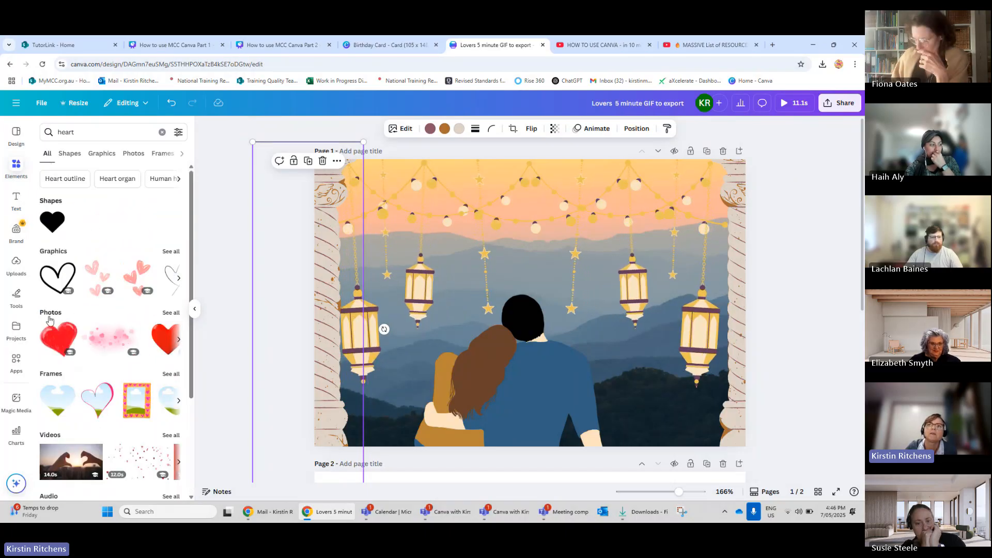
Open all heart graphics and add the plain red heart graphic to page 1.
left_click(171, 252)
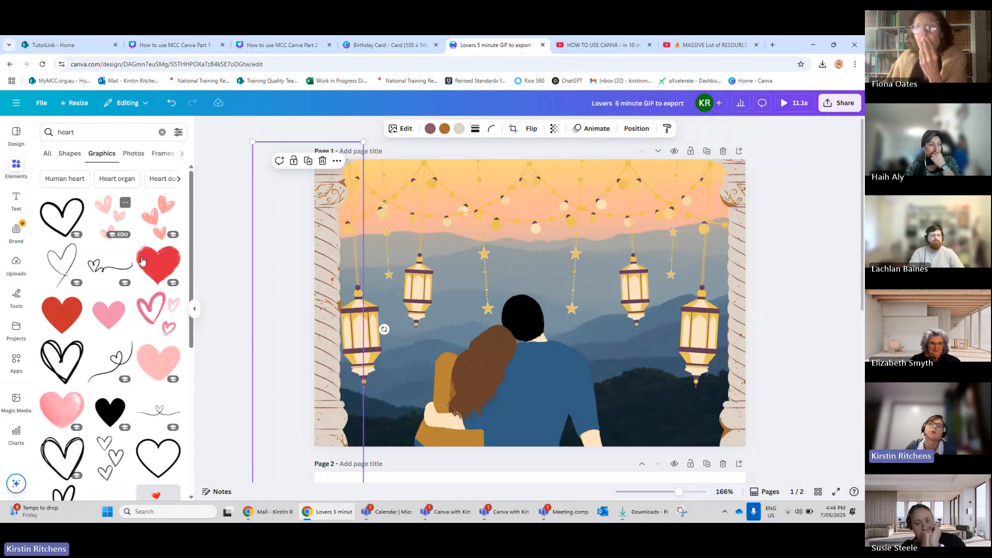
scroll(132, 251, "down", 1)
scroll(131, 251, "down", 1)
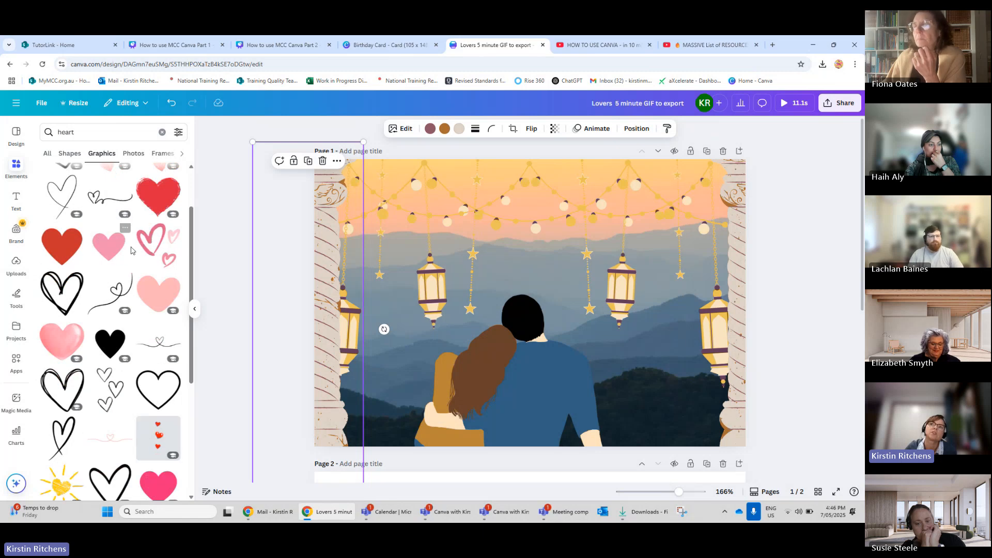
scroll(131, 251, "down", 3)
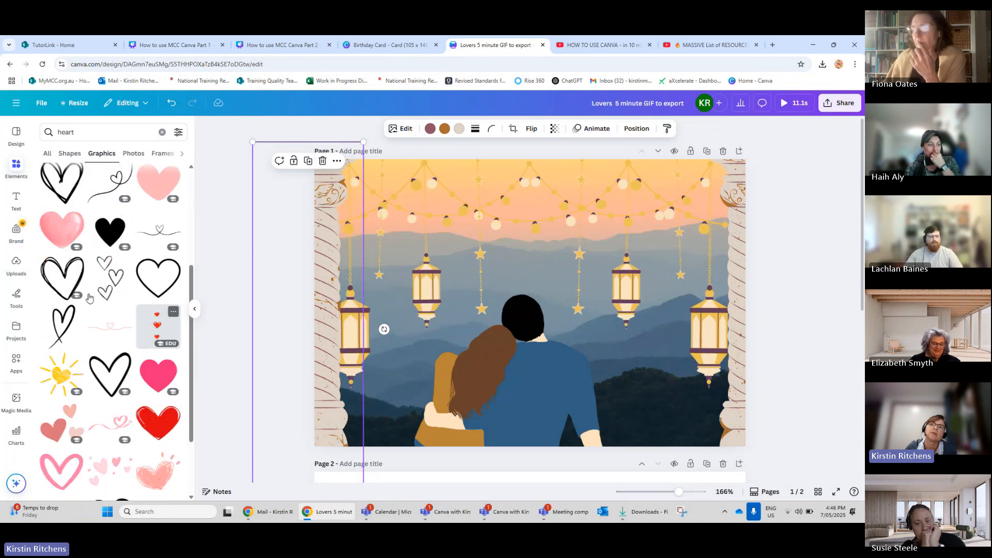
scroll(90, 295, "down", 3)
scroll(90, 295, "down", 4)
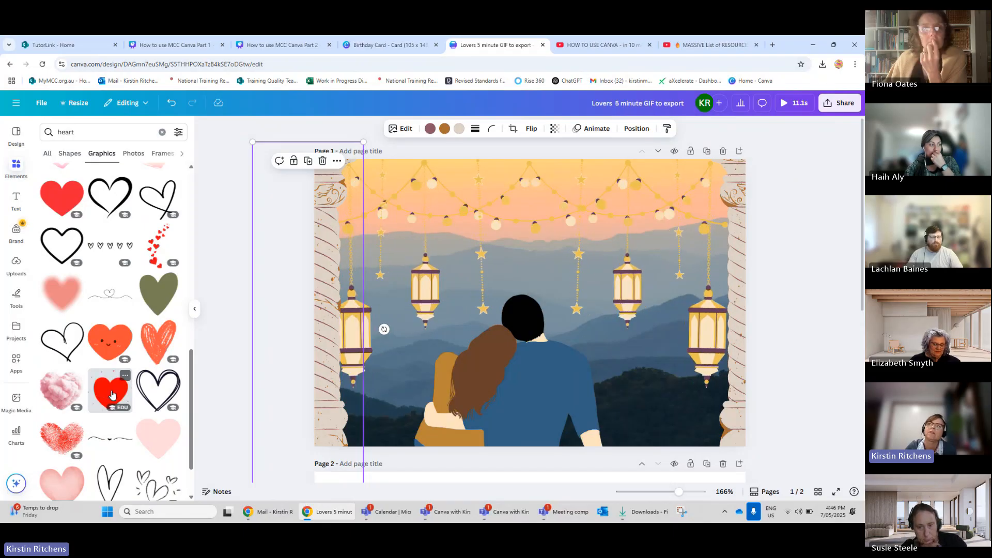
left_click(112, 395)
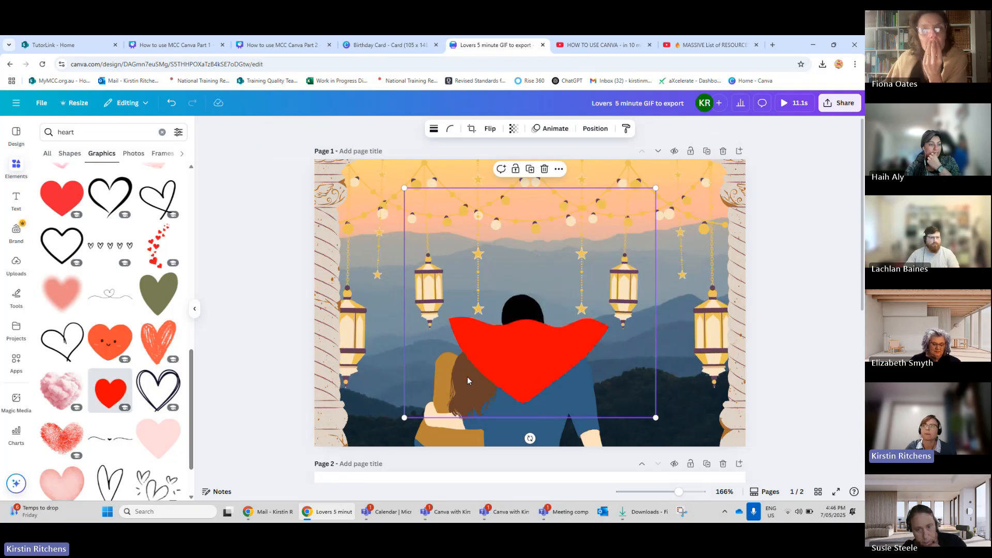
Send the red heart graphic backward behind the couple, then delete it from page 1.
right_click(441, 378)
mouse_move(469, 392)
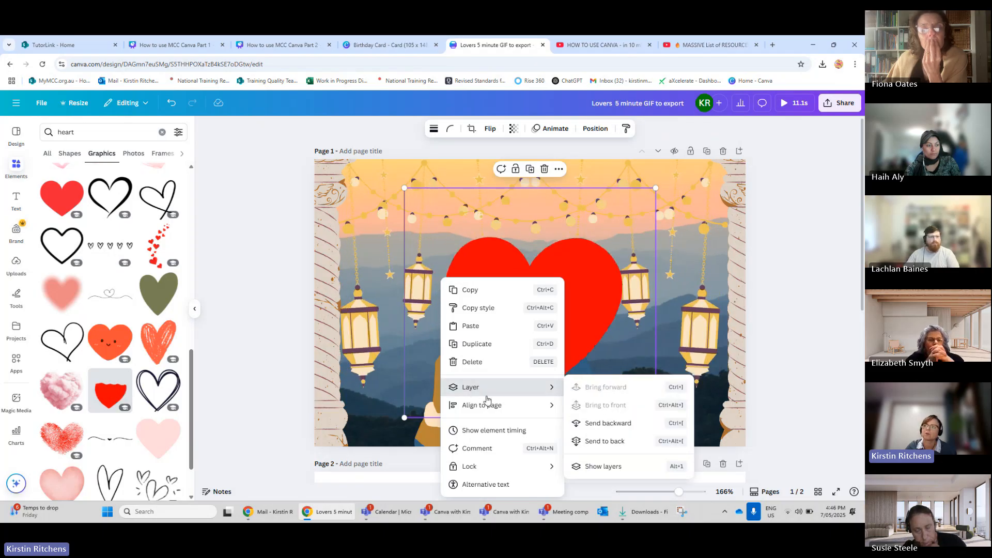
left_click(512, 393)
left_click(510, 393)
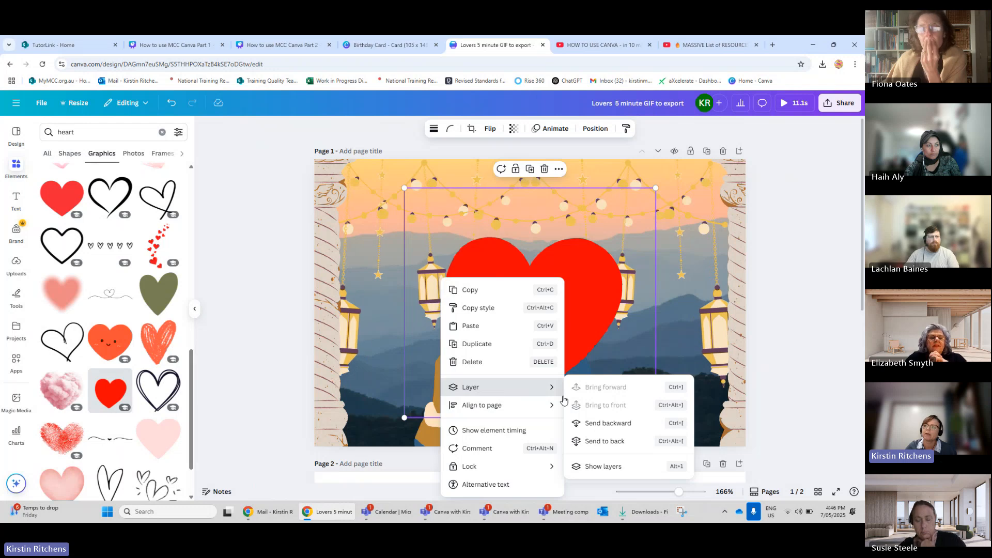
left_click(588, 423)
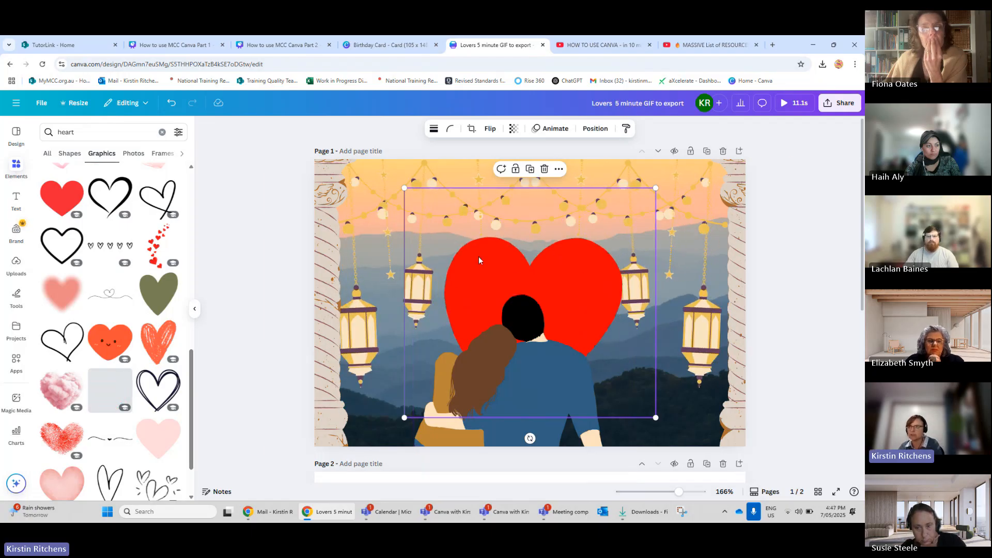
key("Delete")
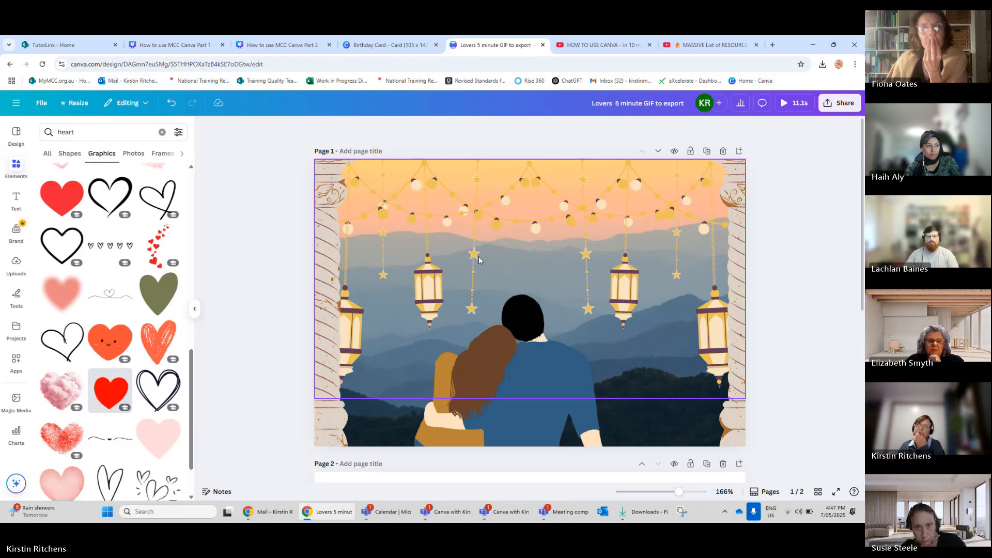
Add a third page after page 2.
scroll(473, 253, "down", 3)
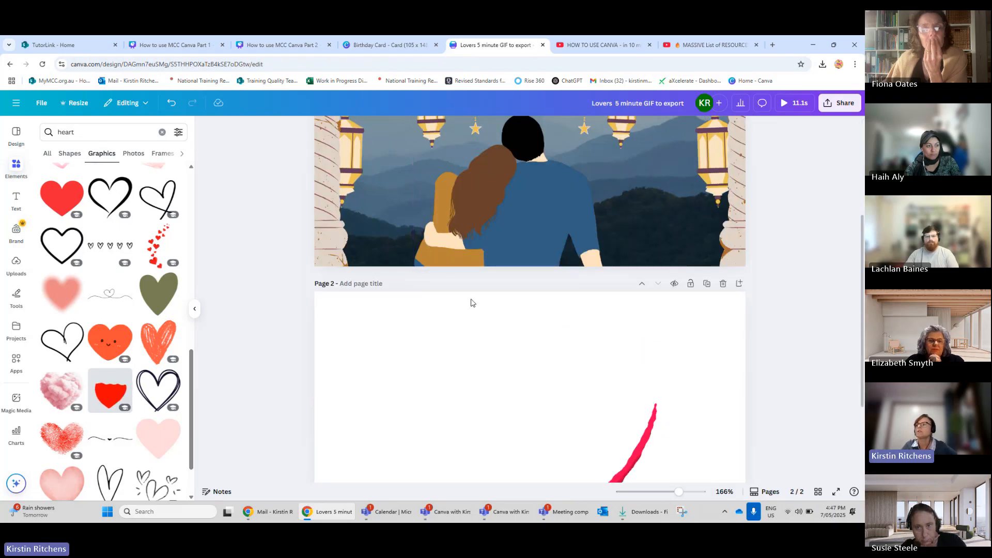
scroll(470, 303, "down", 3)
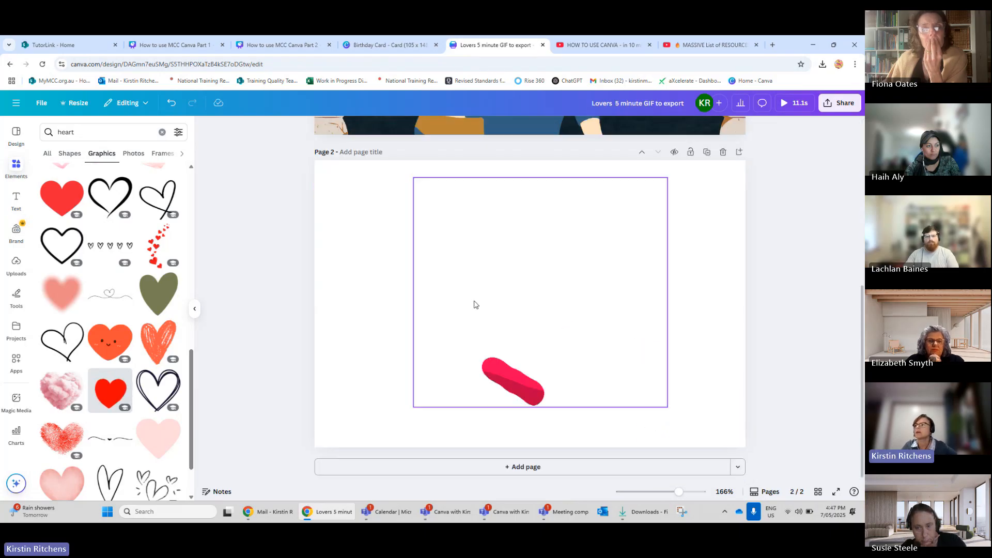
left_click(600, 467)
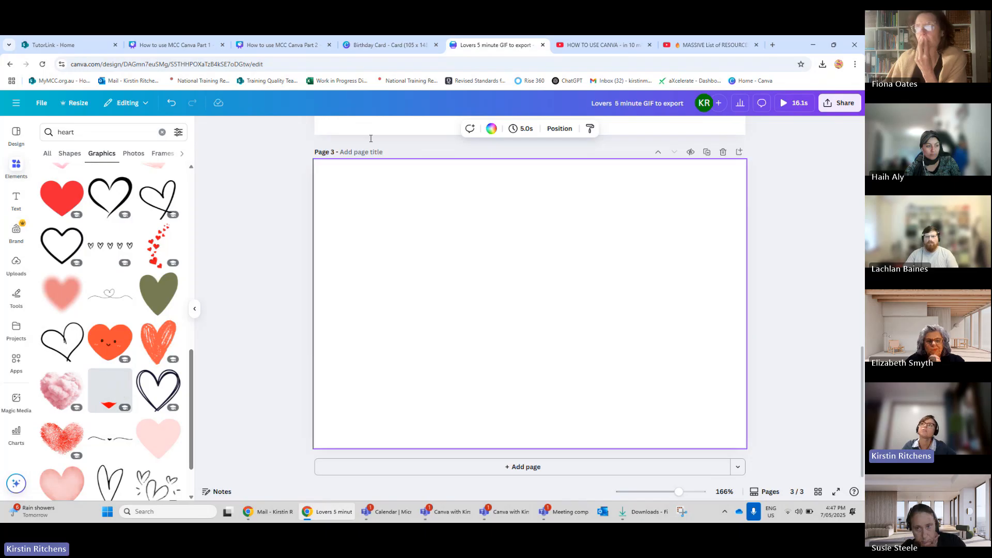
Set page 3's background colour to Peach.
left_click(491, 132)
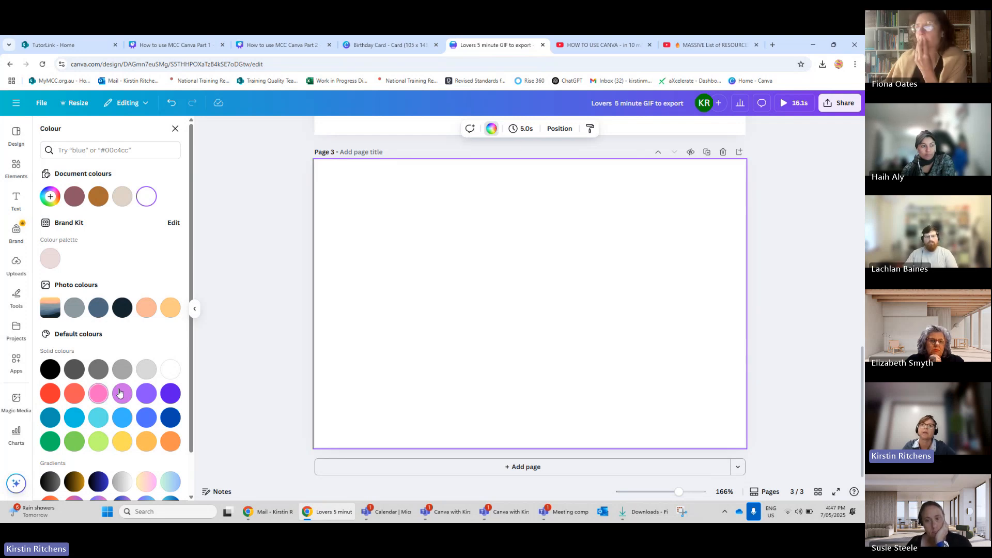
left_click(147, 442)
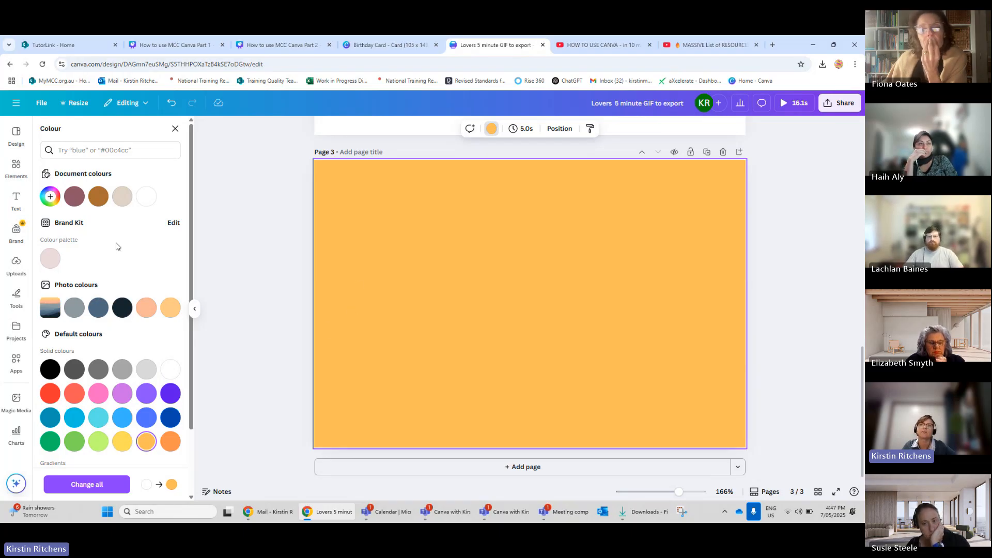
scroll(116, 248, "down", 2)
scroll(116, 248, "up", 2)
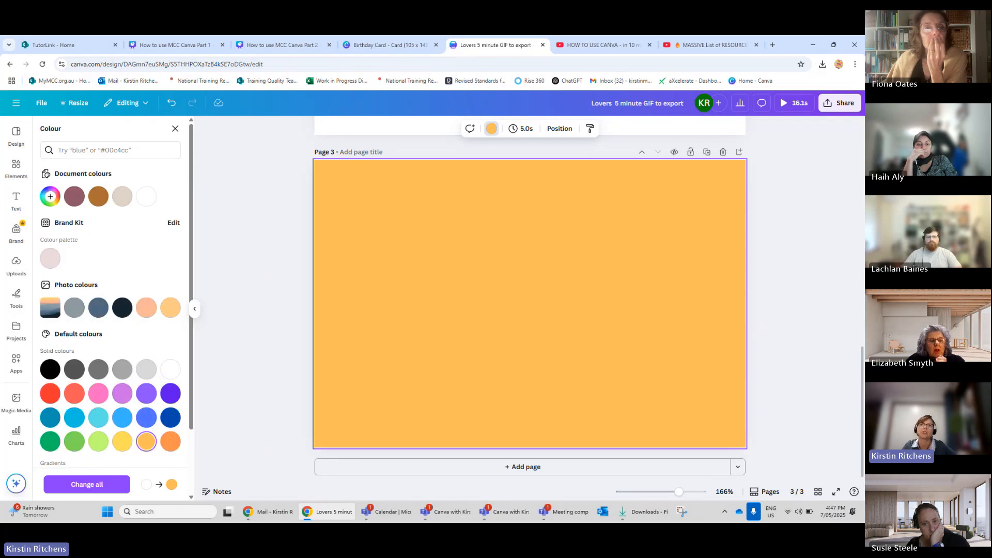
Search the elements library for happy birthday and open all of the graphics results.
left_click(16, 166)
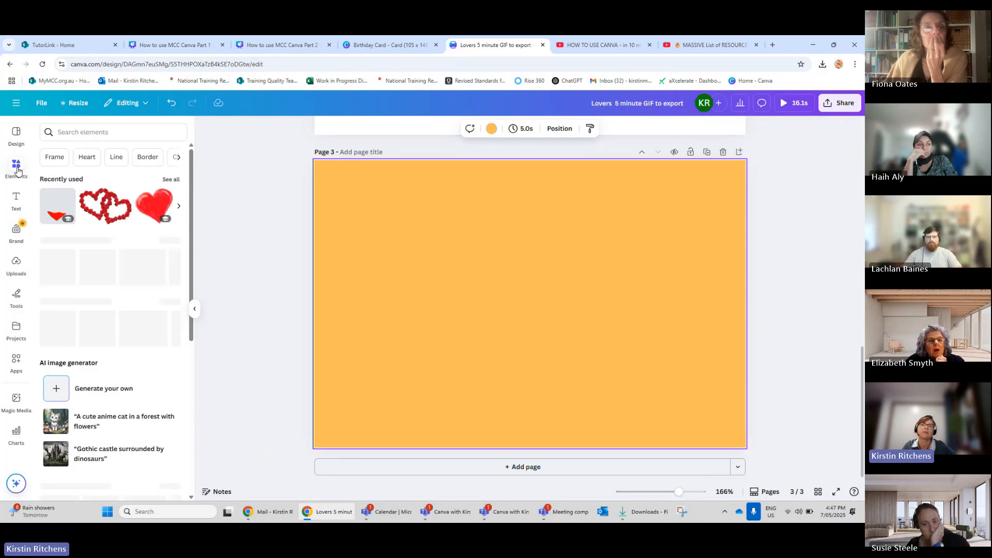
left_click(64, 132)
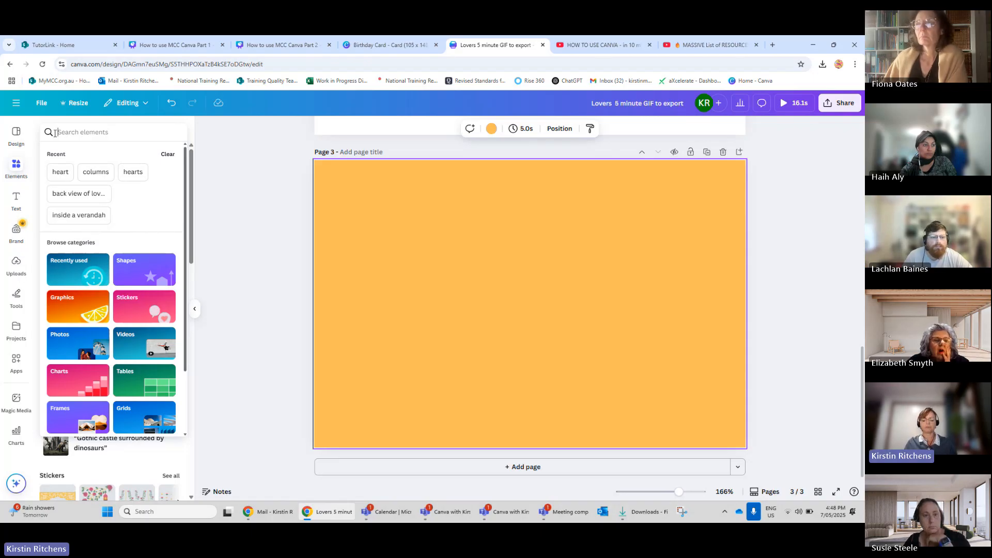
left_click(54, 133)
type("hap")
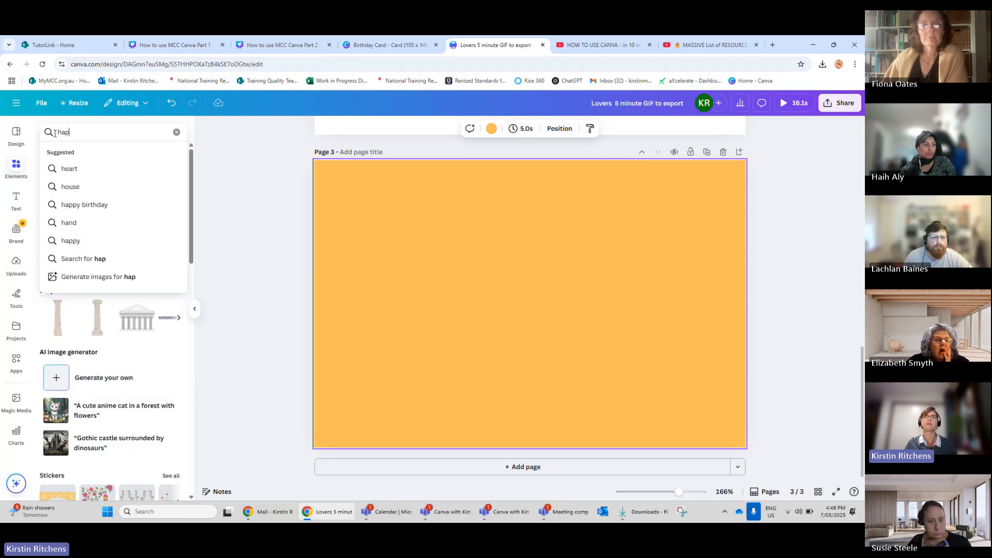
type("py birthday")
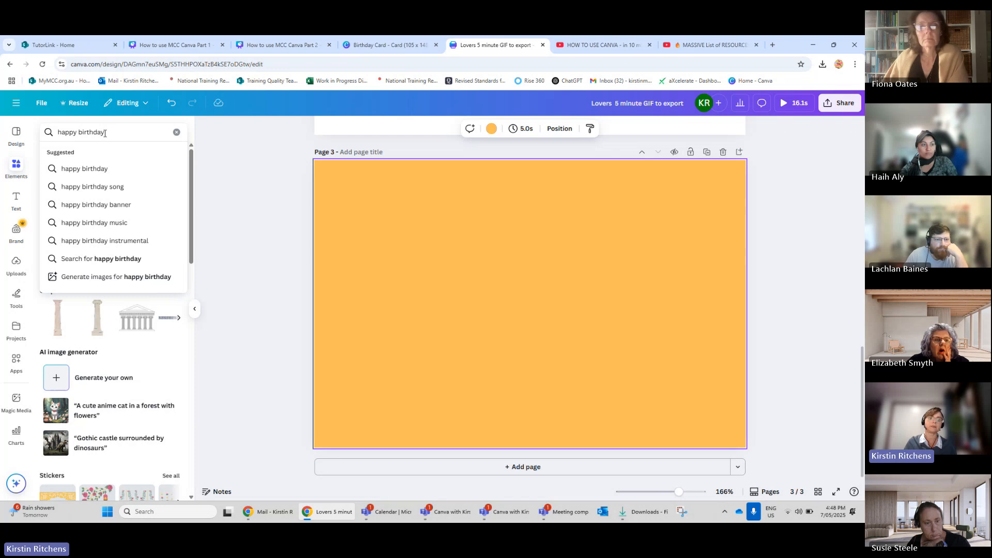
key("Return")
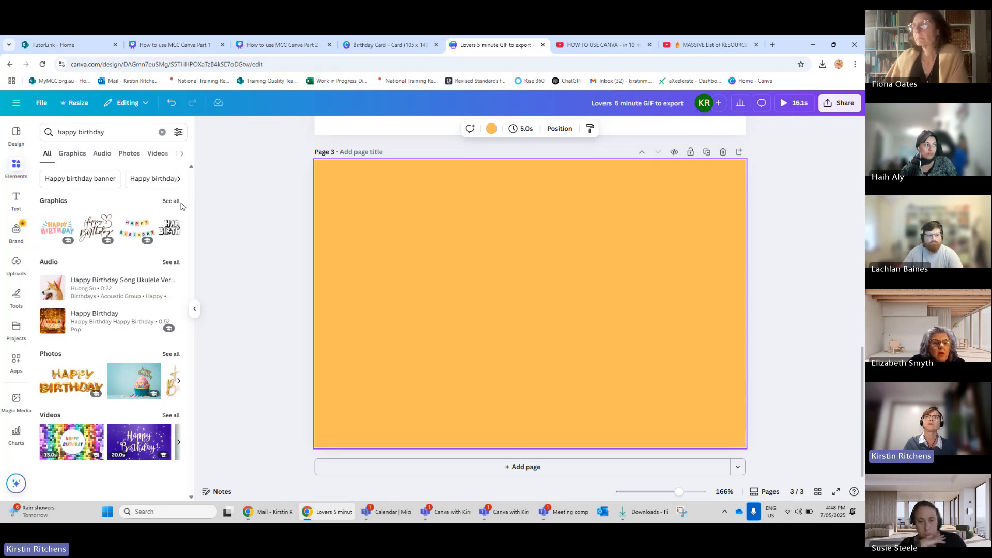
left_click(179, 181)
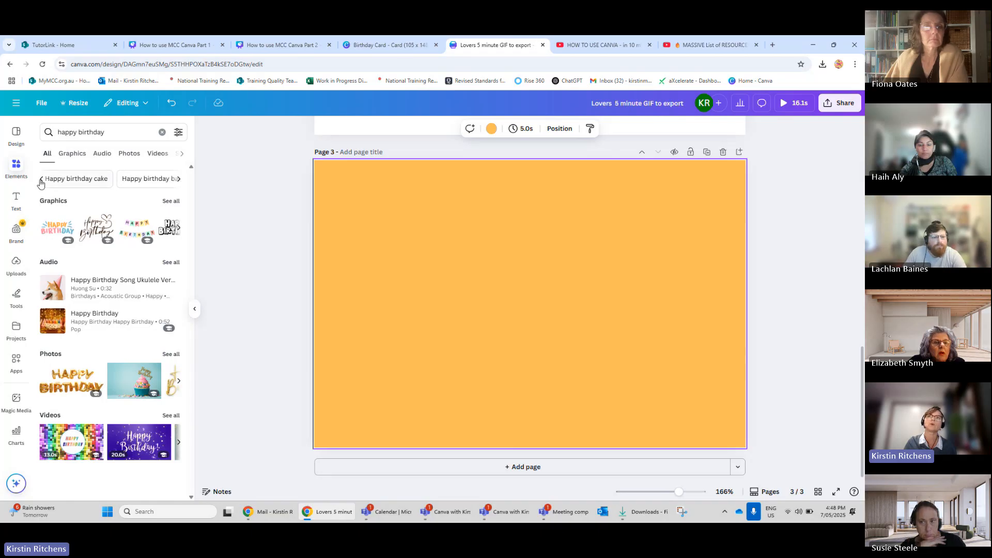
left_click(179, 179)
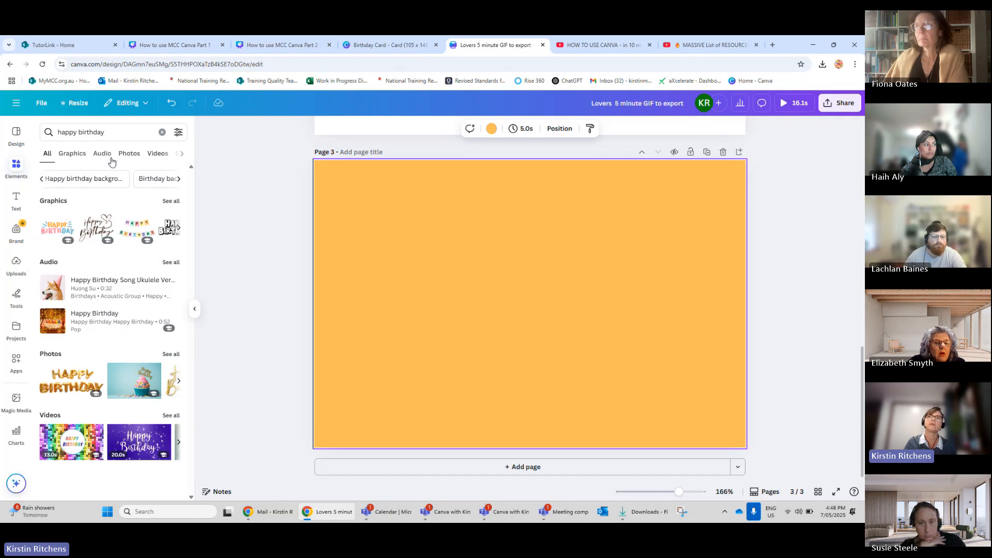
left_click(182, 156)
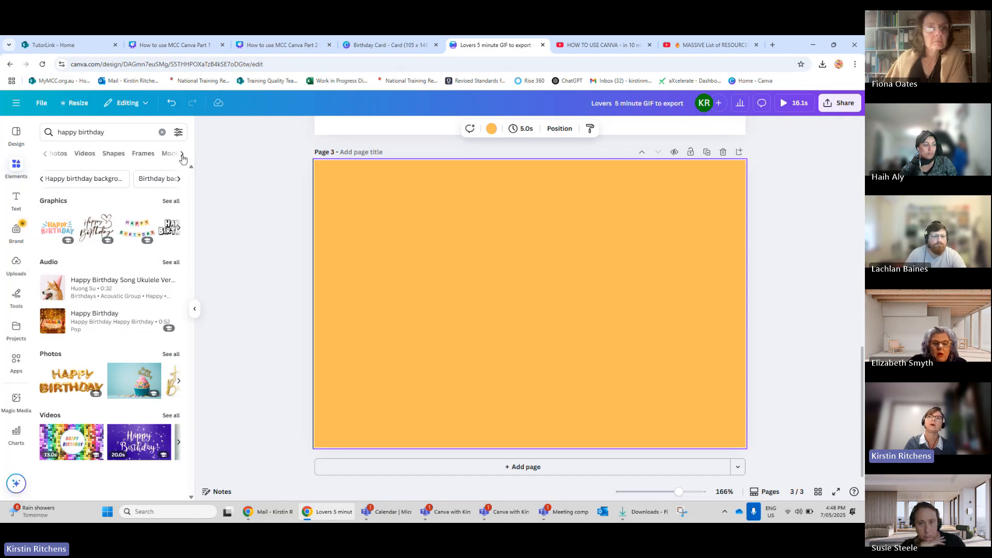
left_click(183, 157)
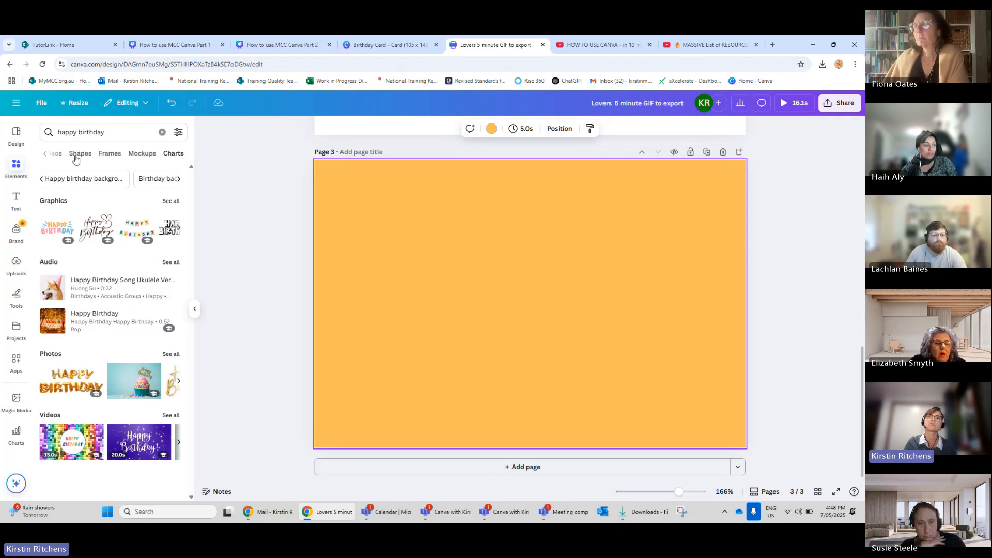
left_click(45, 156)
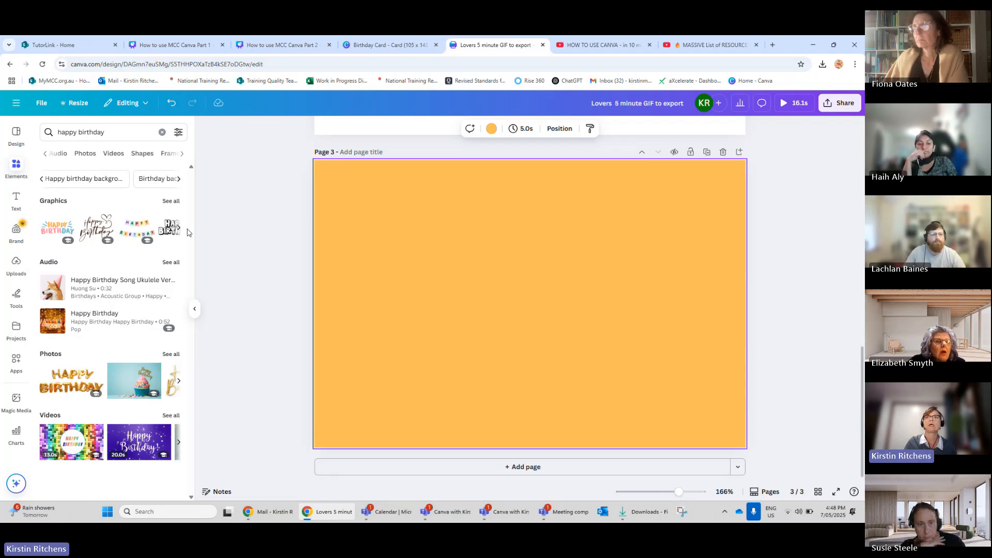
left_click(172, 201)
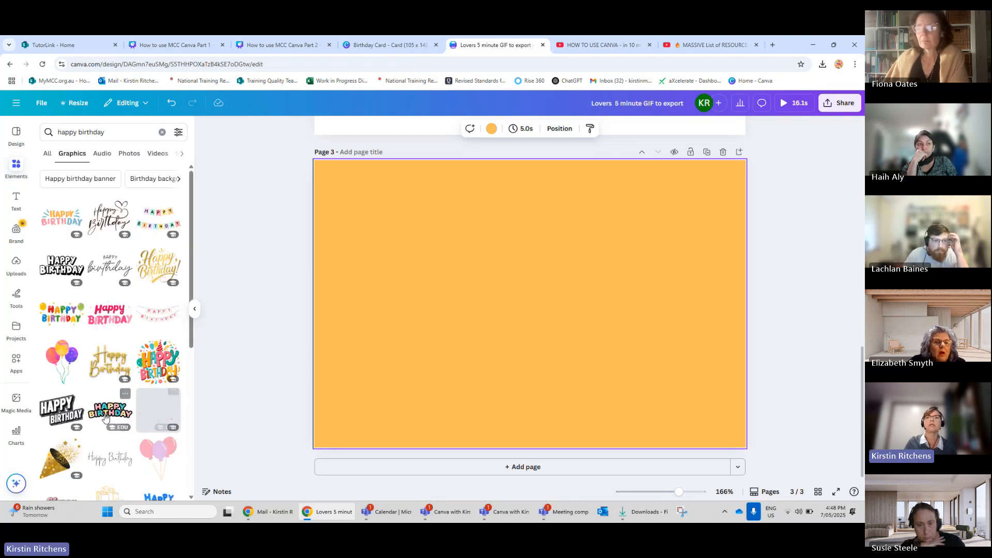
Add an animated confetti graphic to page 3 and open its related recommendations.
scroll(158, 412, "down", 3)
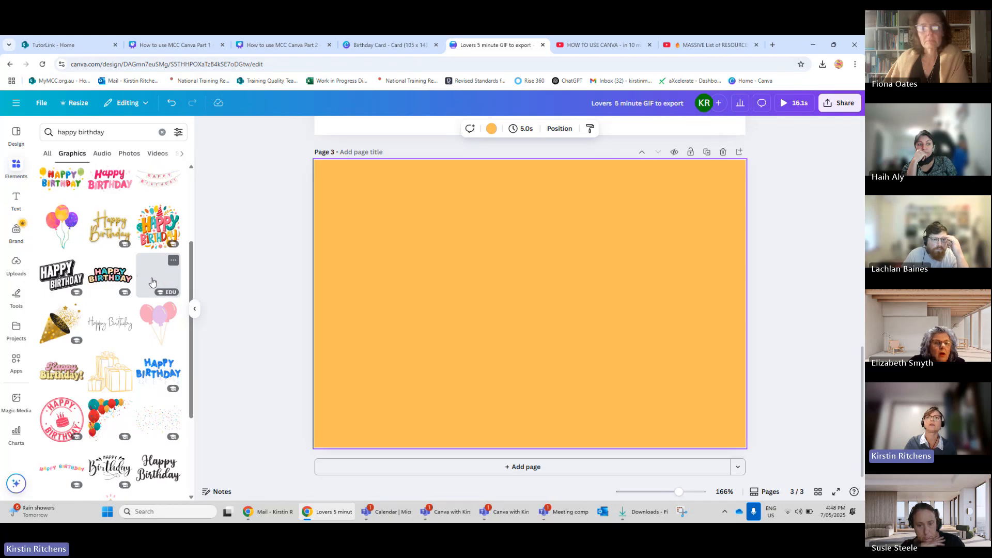
left_click(152, 283)
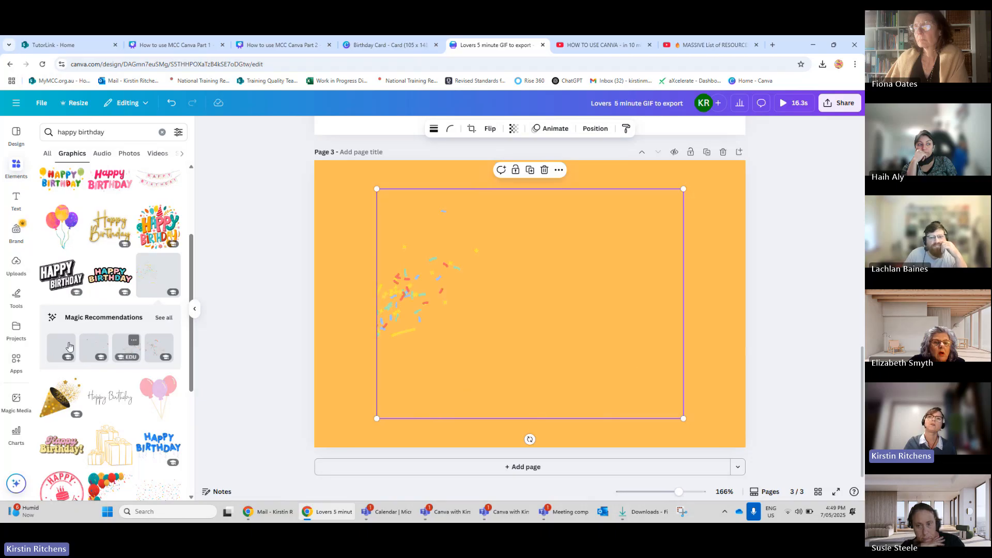
left_click(160, 322)
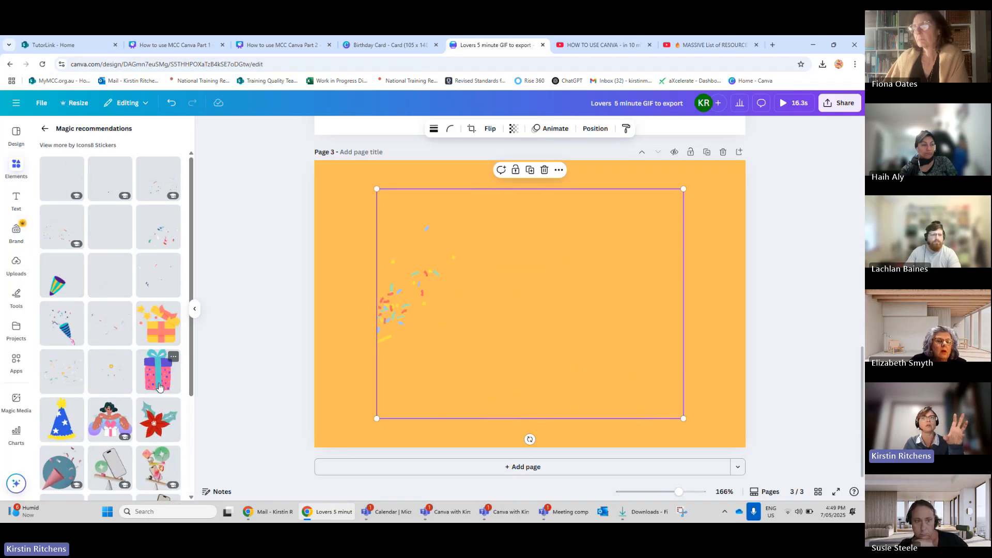
Add the pink gift box graphic with a blue ribbon to page 3.
scroll(159, 385, "down", 3)
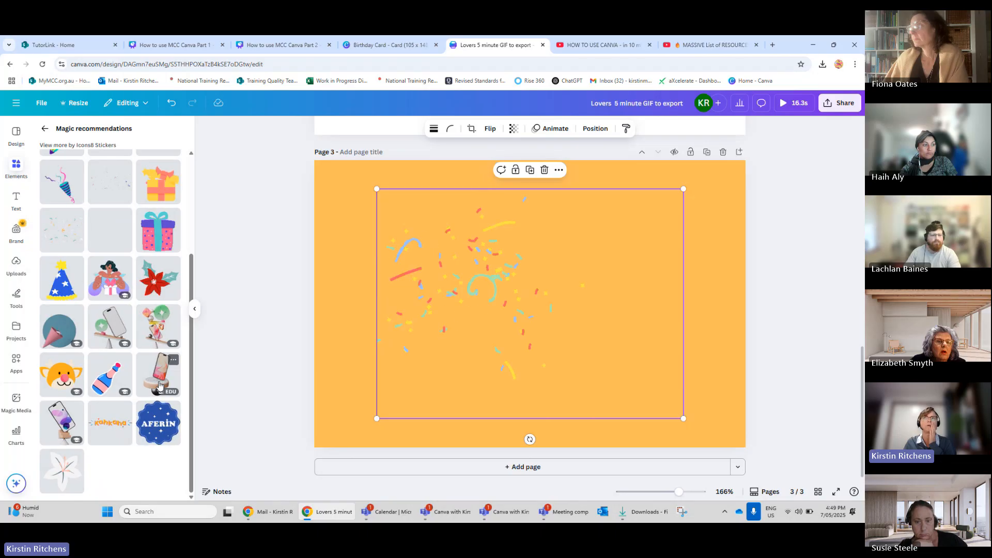
scroll(159, 385, "up", 2)
left_click(157, 331)
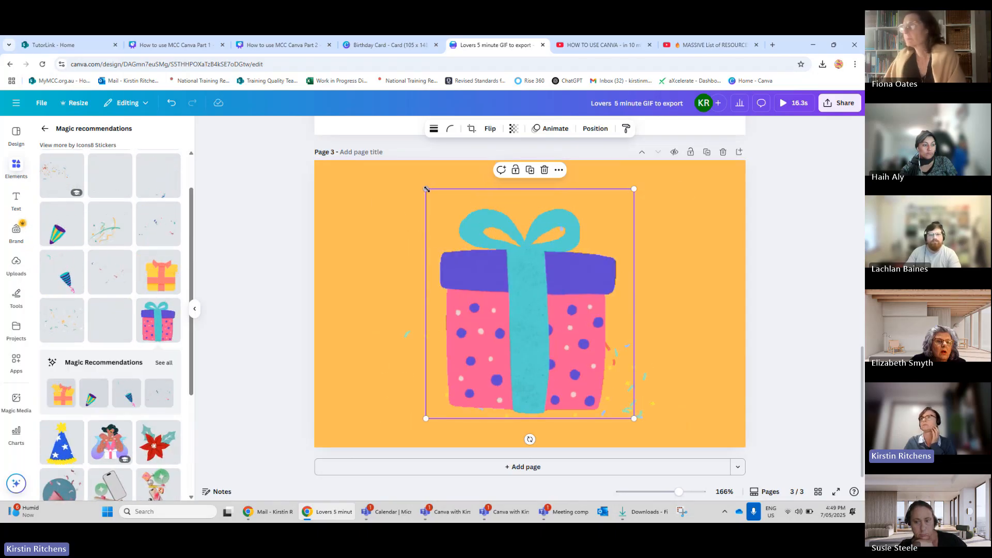
Shrink the gift box to about 1.5 by 1.7 and move it to the page's lower-right corner.
left_click_drag(426, 188, 520, 297)
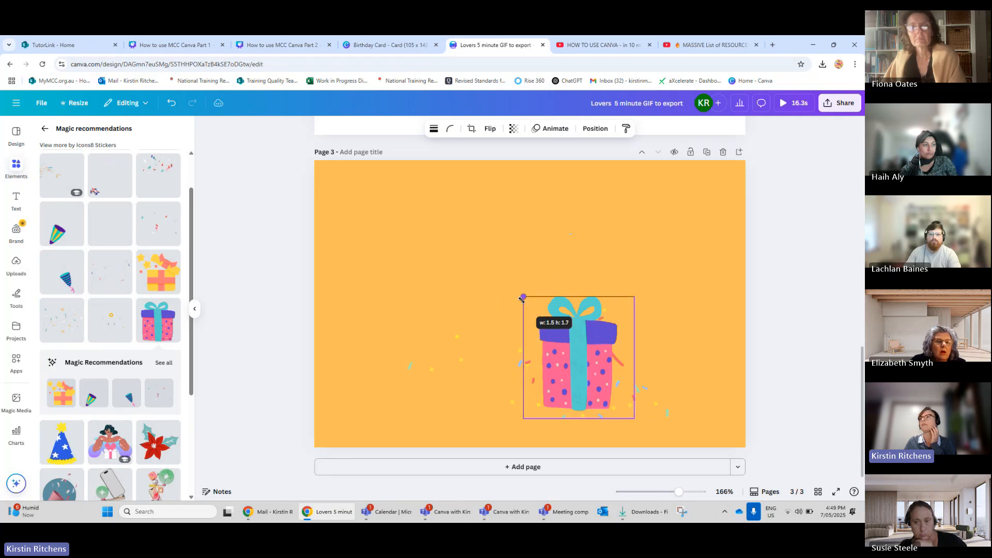
left_click_drag(571, 352, 651, 361)
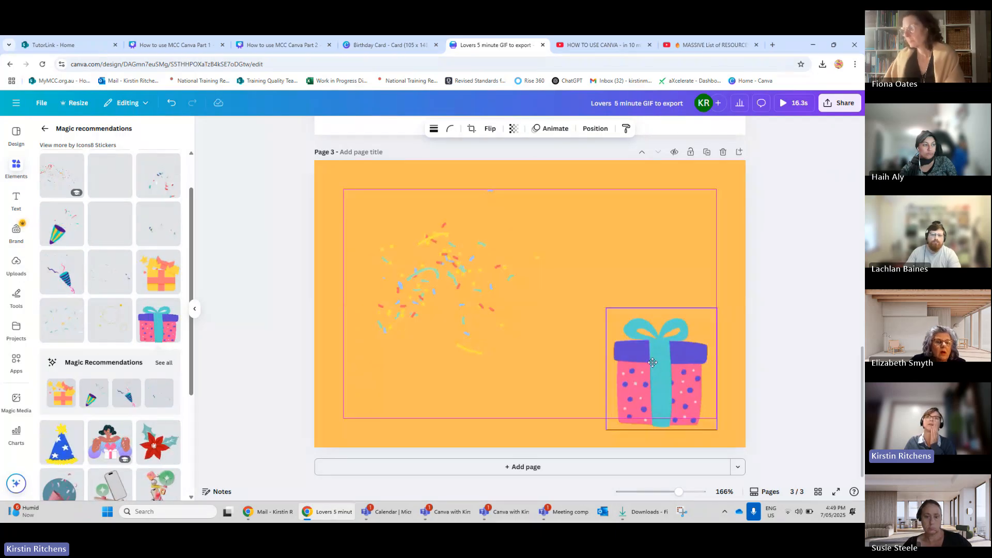
left_click(653, 363)
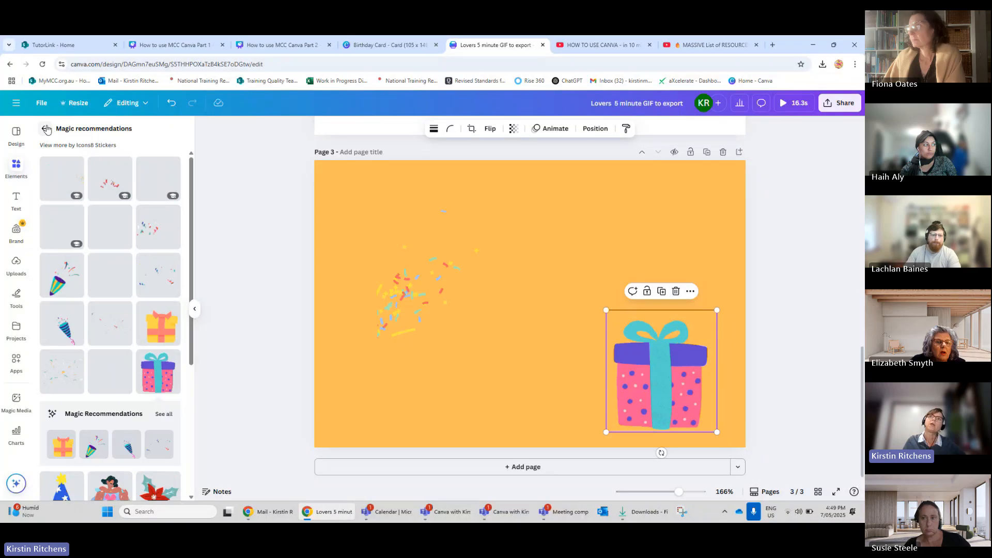
Return to the happy birthday graphics results and scroll through them.
left_click(45, 131)
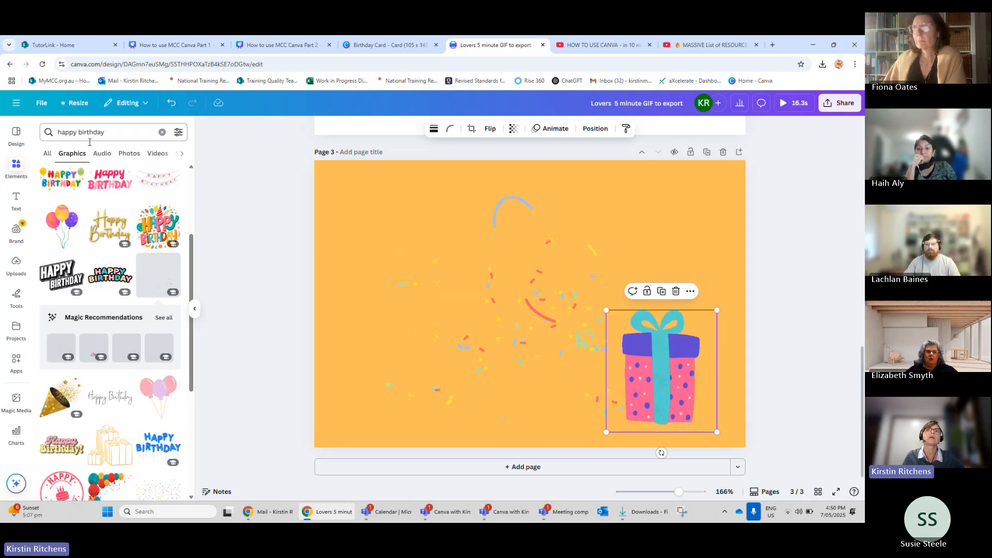
scroll(108, 201, "down", 1)
scroll(108, 202, "down", 3)
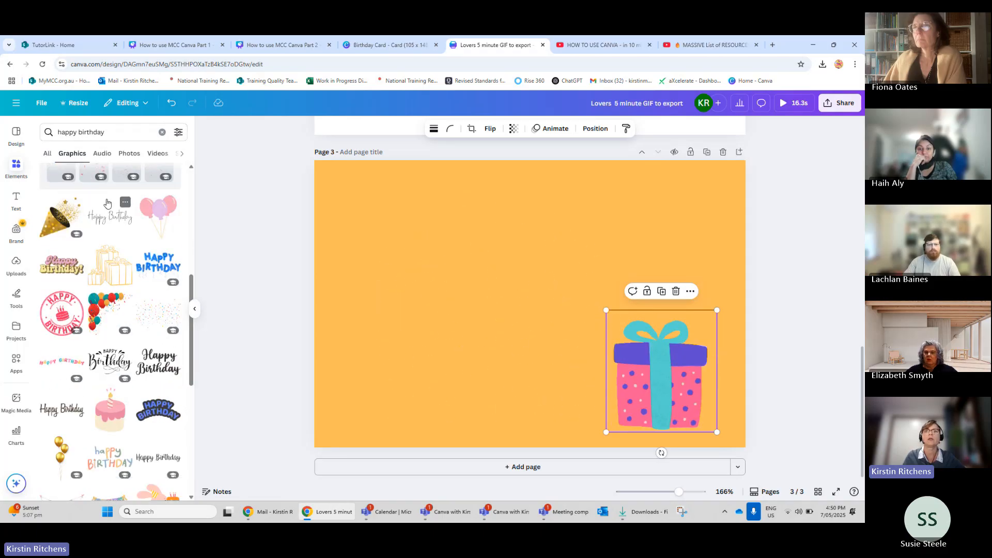
scroll(107, 202, "down", 3)
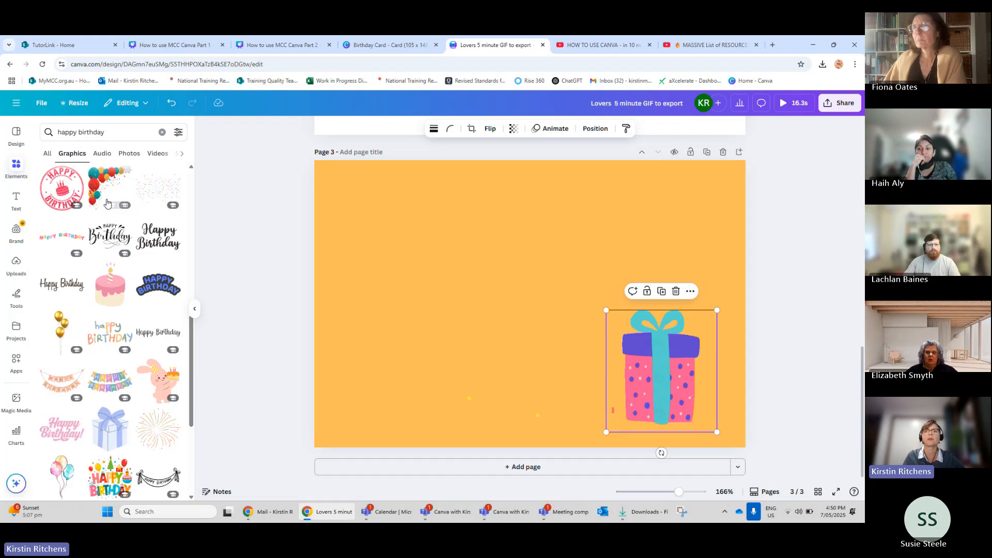
scroll(107, 203, "down", 4)
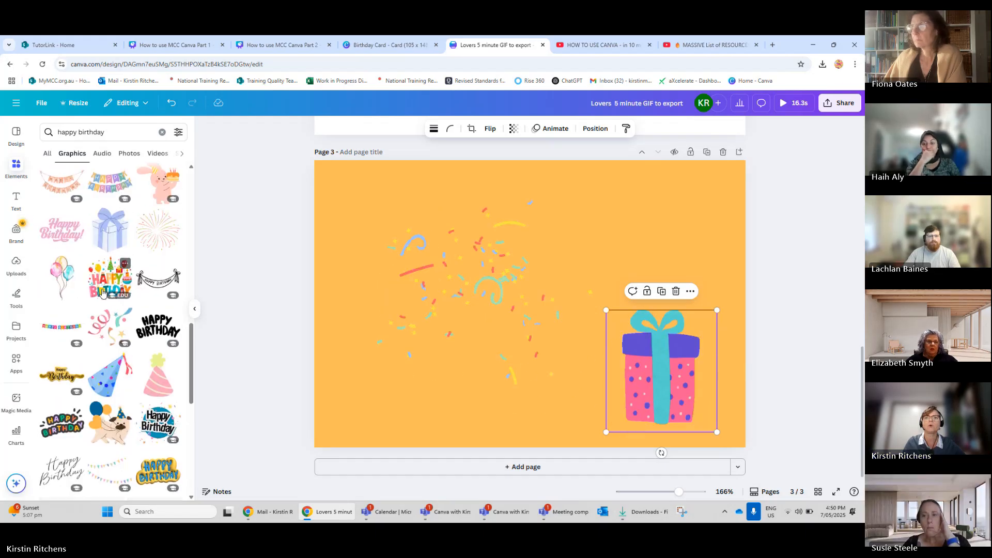
scroll(103, 292, "down", 2)
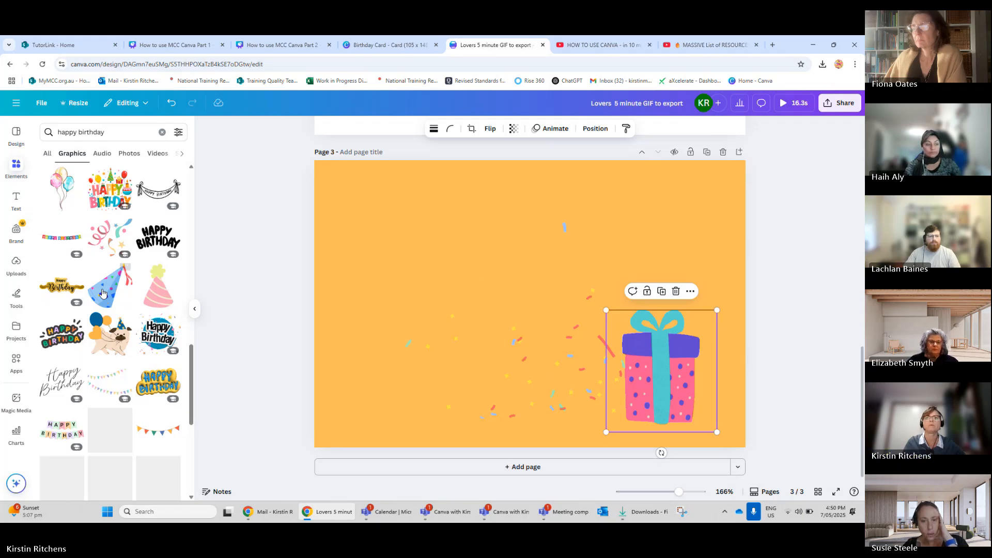
scroll(103, 292, "down", 3)
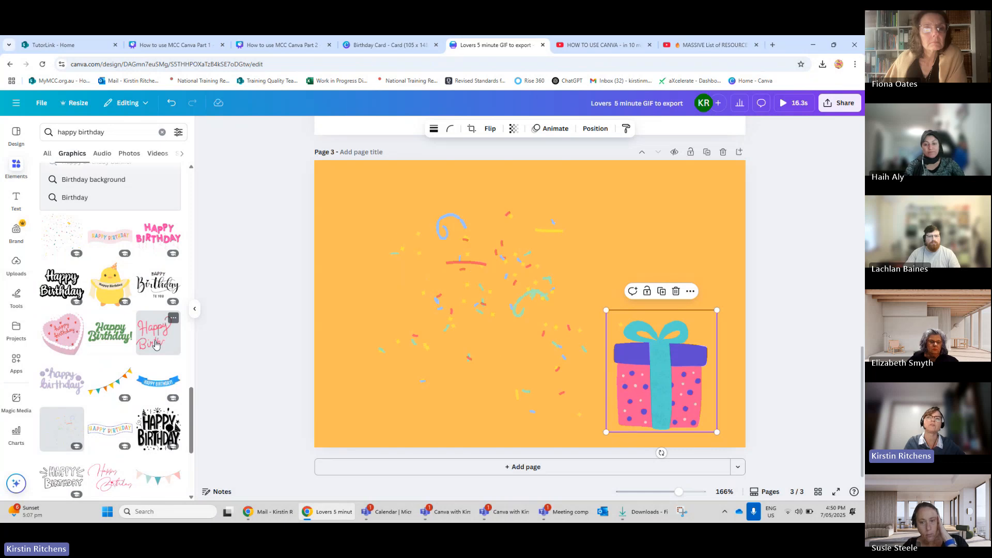
Add the animated pink script Happy Birthday graphic to page 3 and shrink it into the upper-left area.
left_click(155, 343)
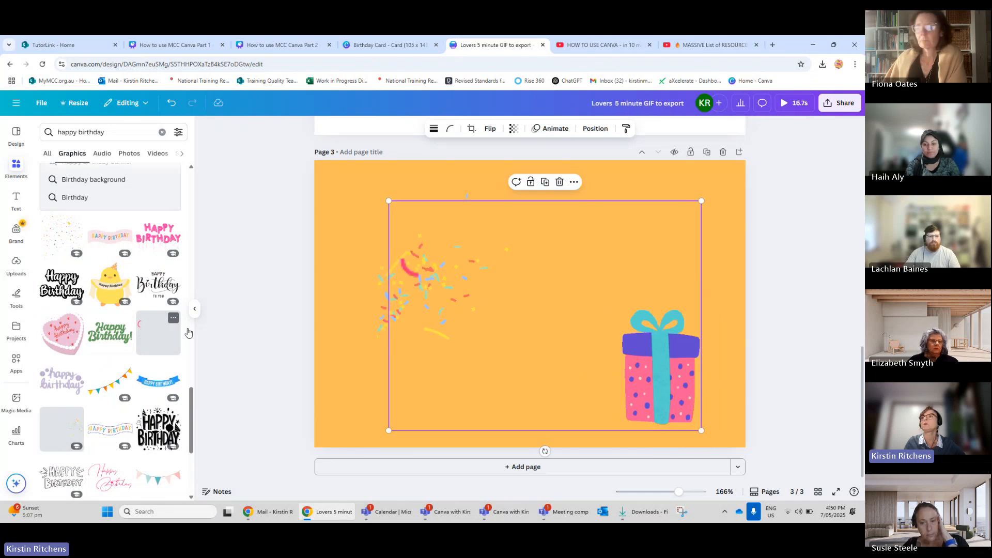
left_click_drag(411, 214, 511, 292)
mouse_move(583, 308)
left_mouse_down()
mouse_move(503, 286)
mouse_move(416, 228)
mouse_move(442, 197)
left_mouse_up()
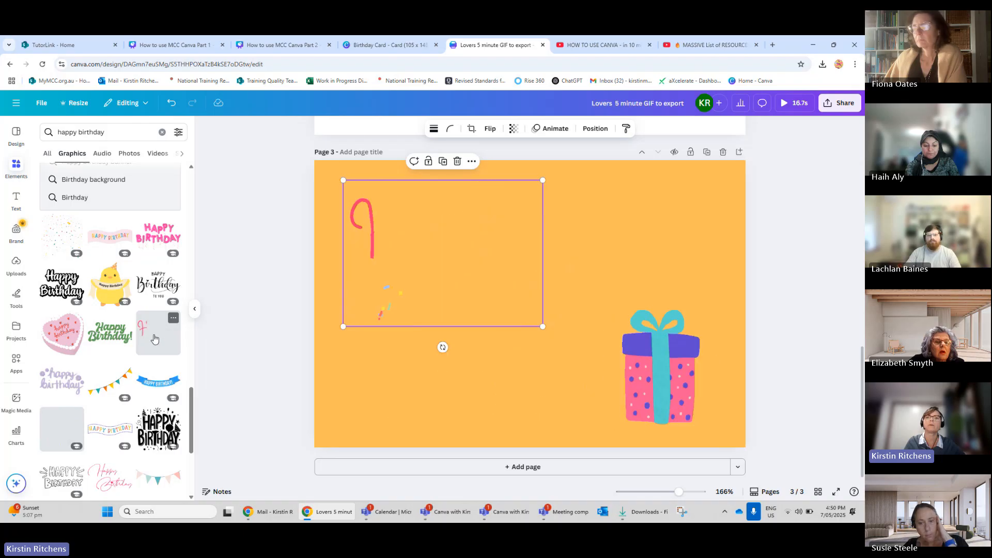
Add the purple balloon with party hat graphic, shrinking it and placing it in the page's upper-right corner.
scroll(166, 321, "up", 3)
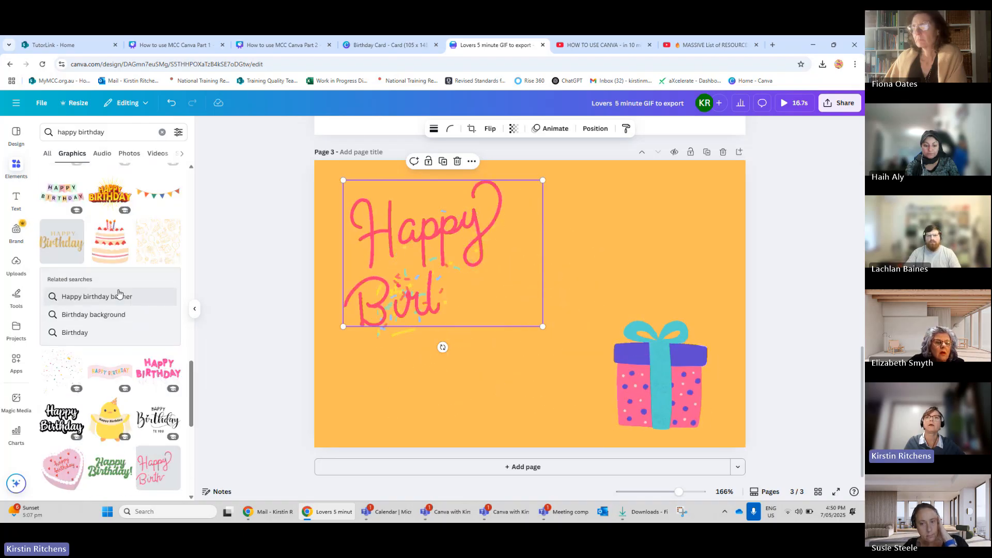
scroll(119, 293, "down", 4)
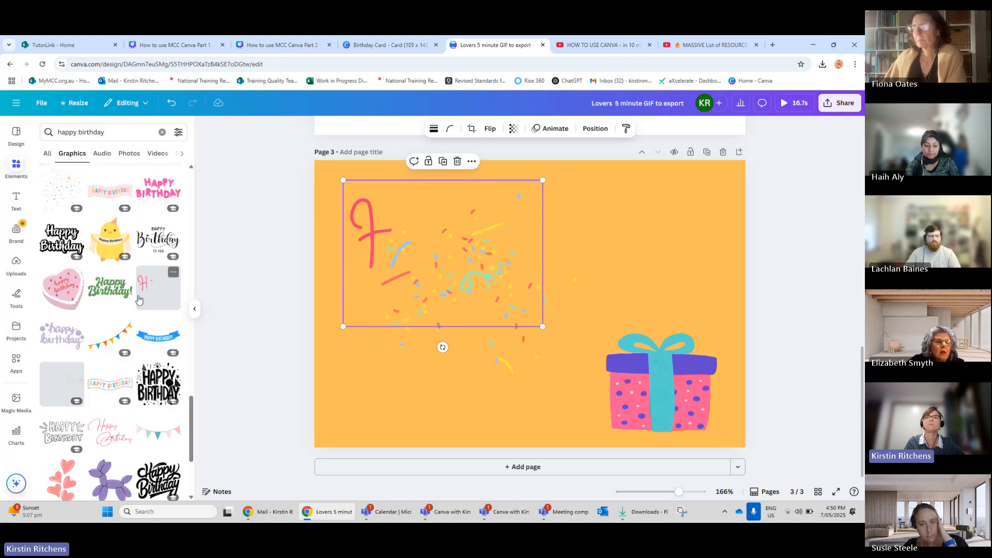
scroll(139, 300, "down", 3)
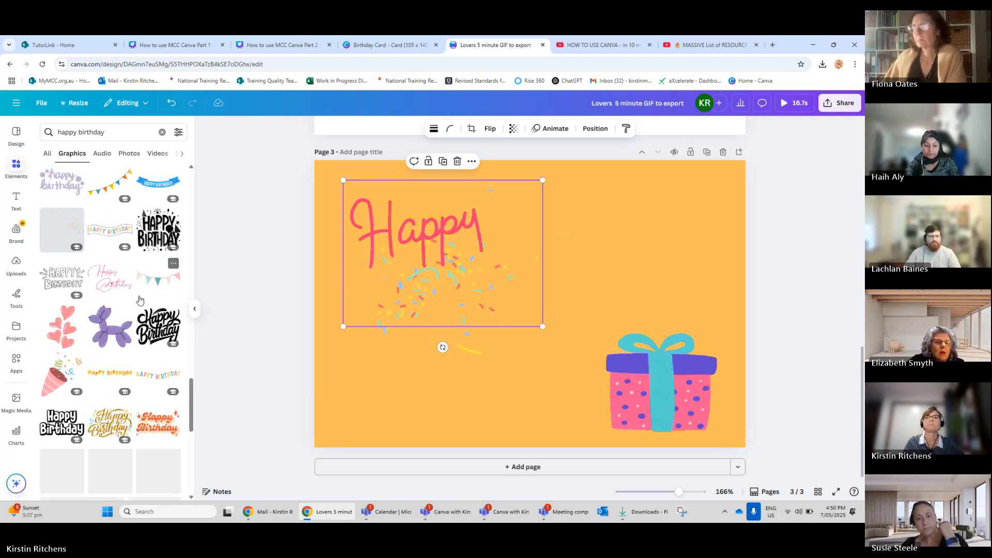
scroll(140, 300, "down", 1)
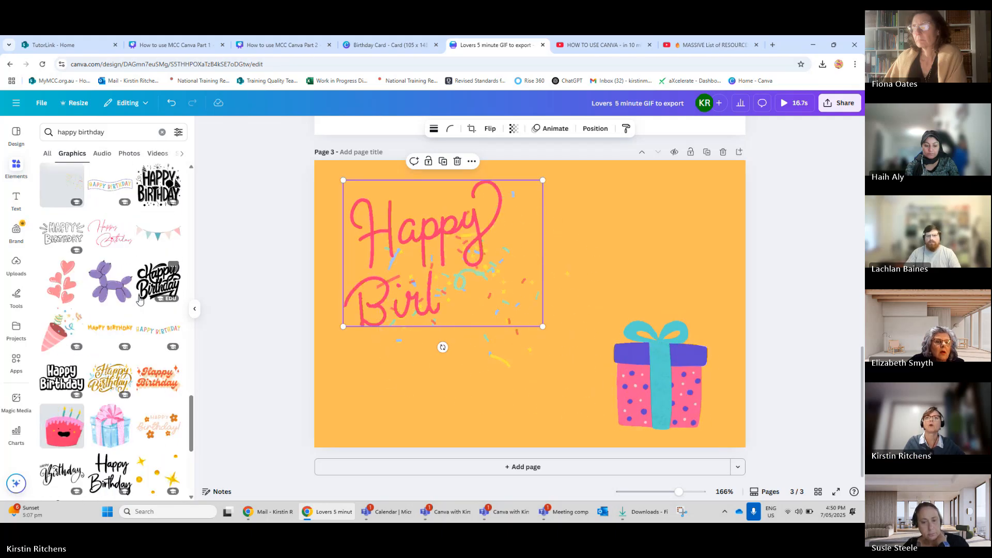
scroll(68, 386, "down", 1)
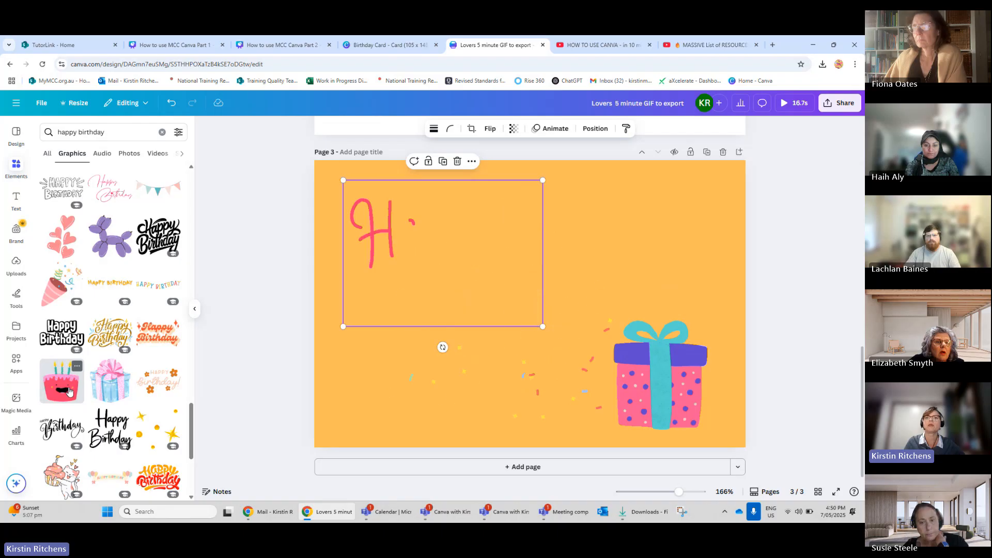
scroll(69, 391, "down", 4)
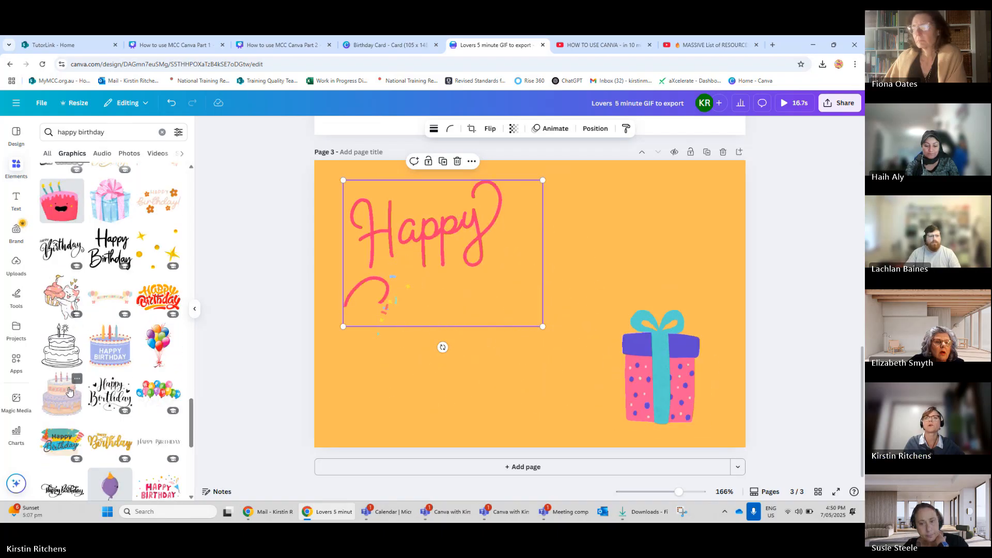
scroll(113, 354, "down", 3)
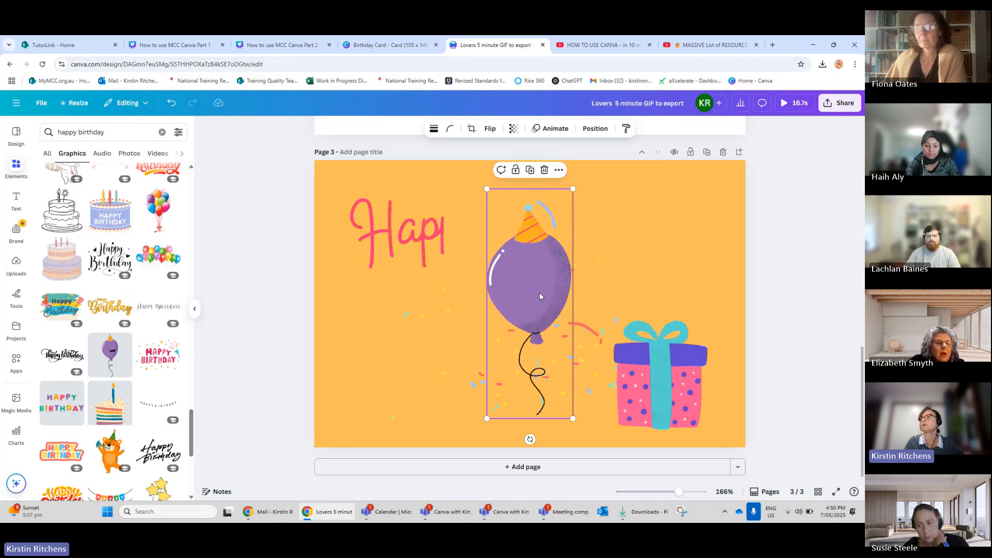
left_click_drag(539, 296, 656, 271)
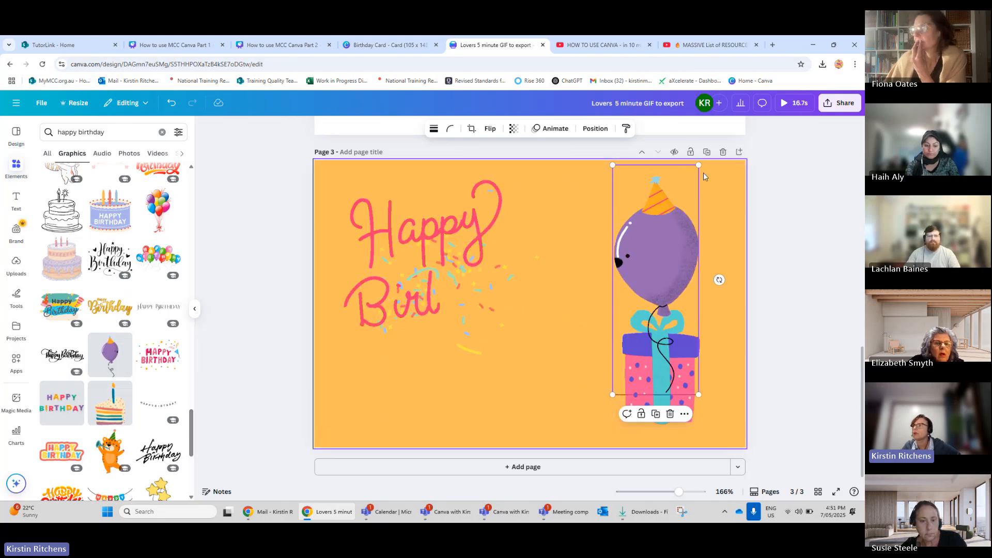
left_click_drag(699, 165, 645, 237)
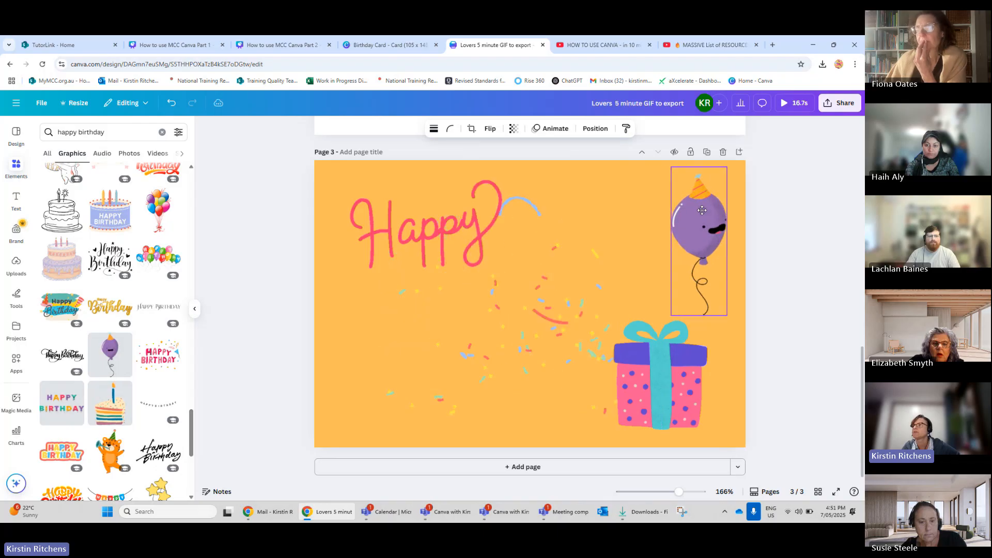
left_click_drag(702, 210, 702, 210)
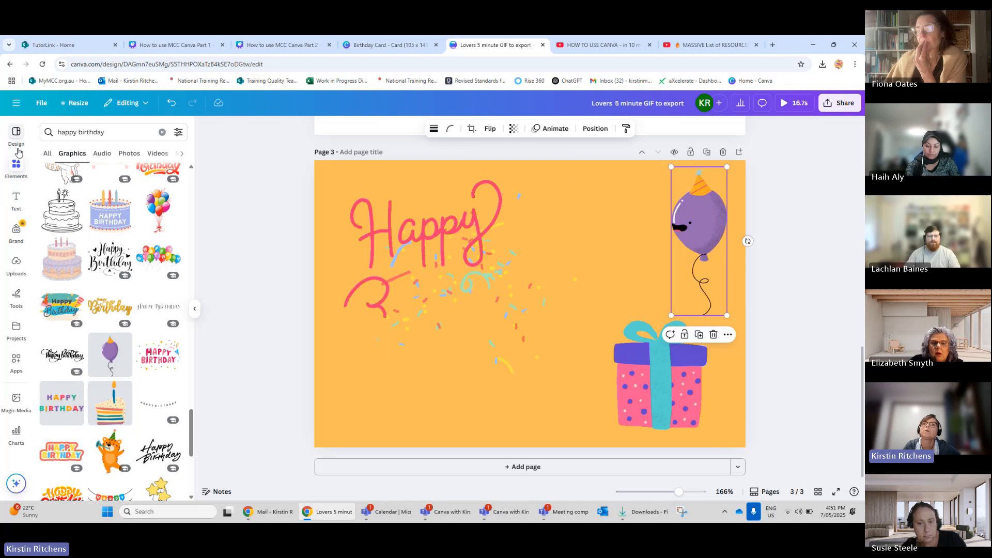
Search elements for sunrise, add the orange setting-sun graphic and enlarge it to about 3.9 by 3.6.
left_click(16, 167)
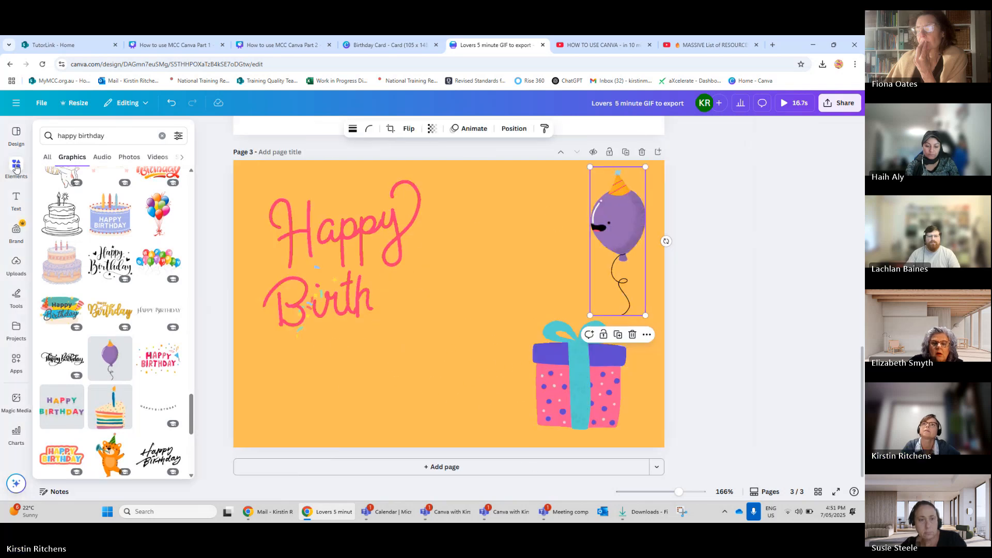
left_click(161, 135)
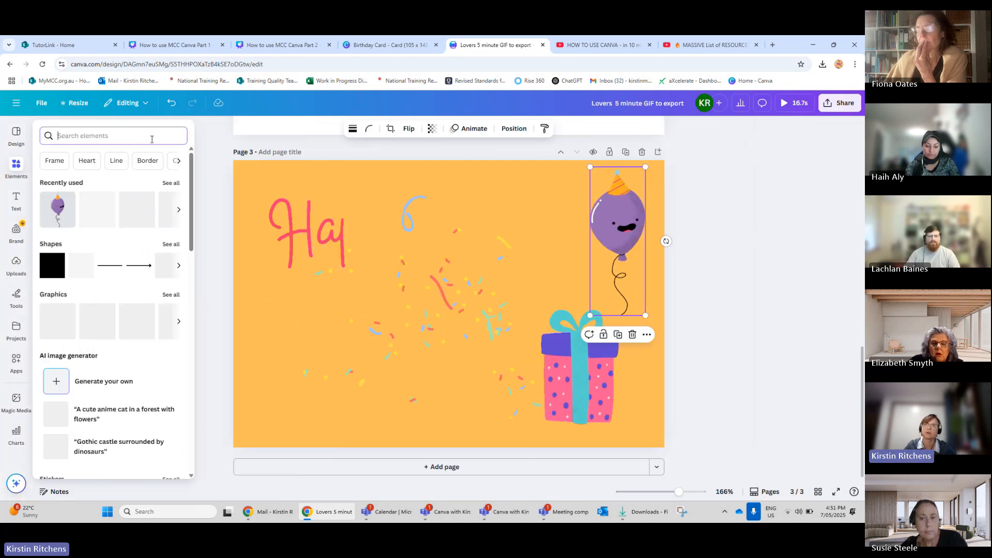
type("sunris")
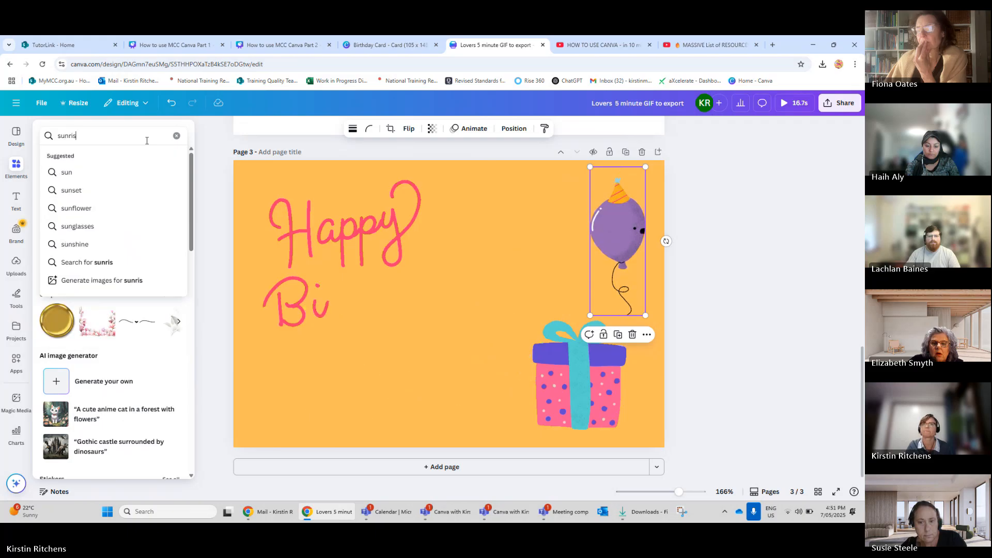
type("e")
key("Return")
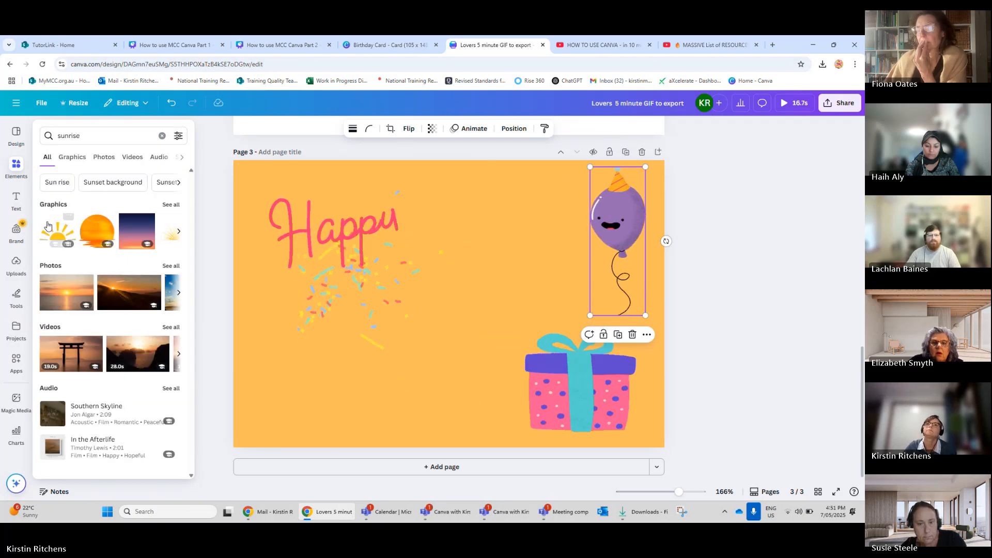
left_click(102, 238)
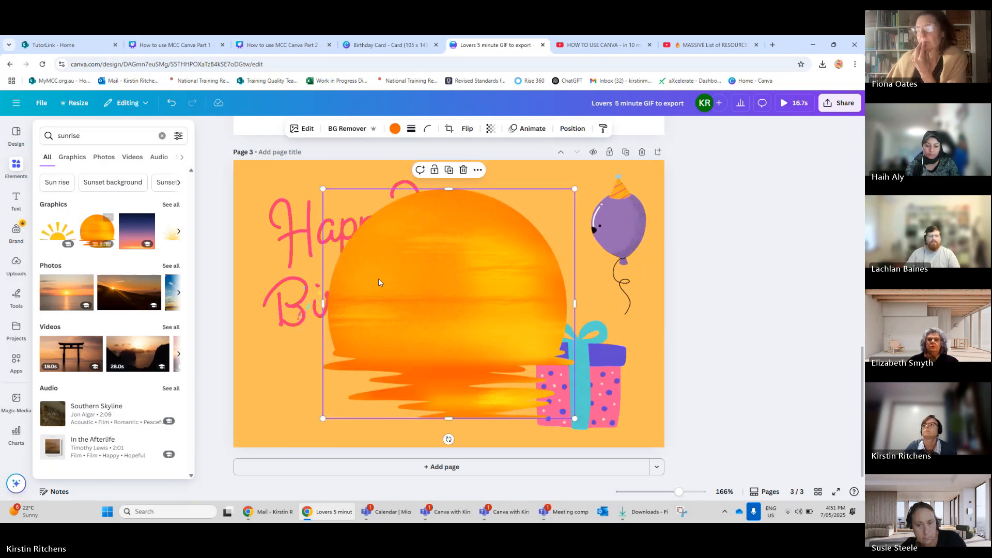
left_click(483, 307)
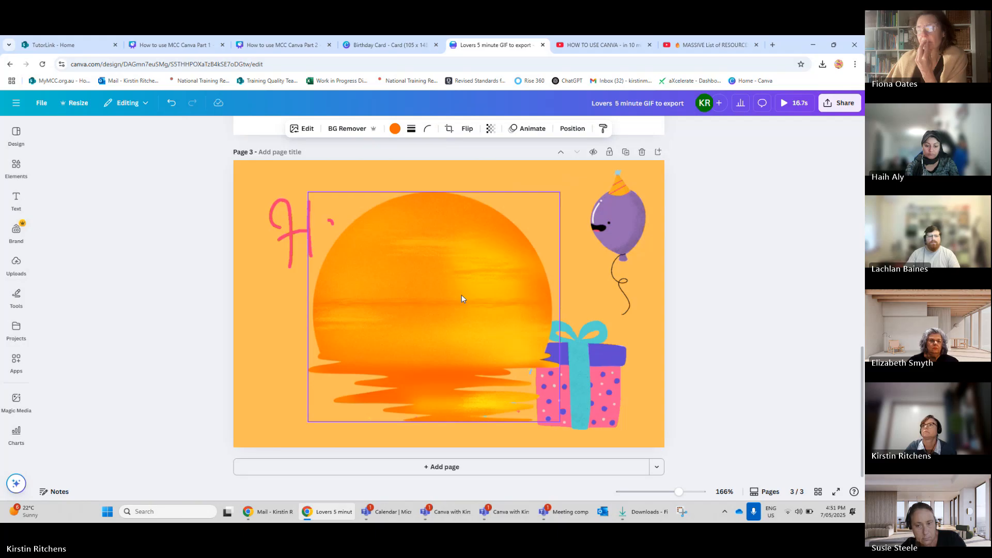
left_click_drag(461, 299, 457, 289)
left_click_drag(548, 405, 590, 422)
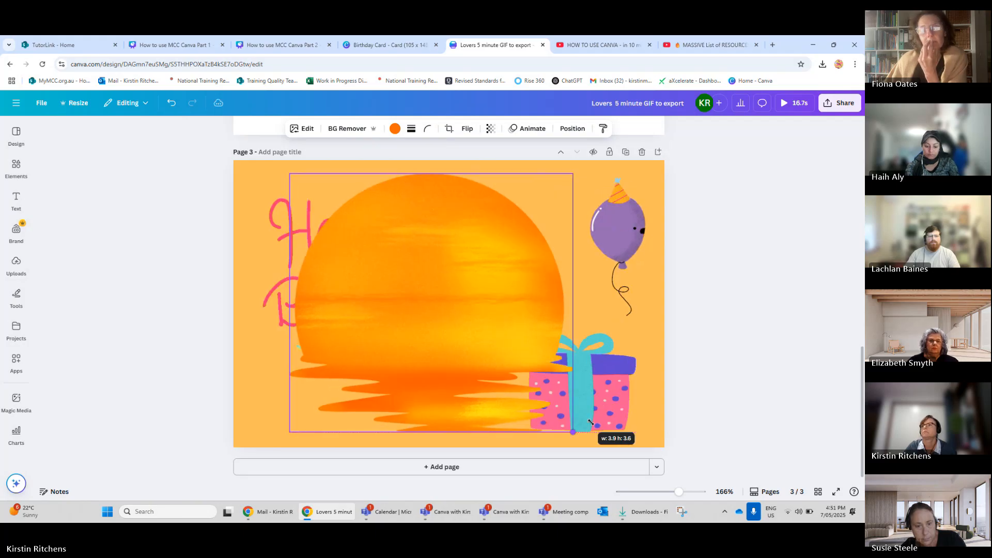
Send the sun graphic to the back behind the other elements.
right_click(500, 308)
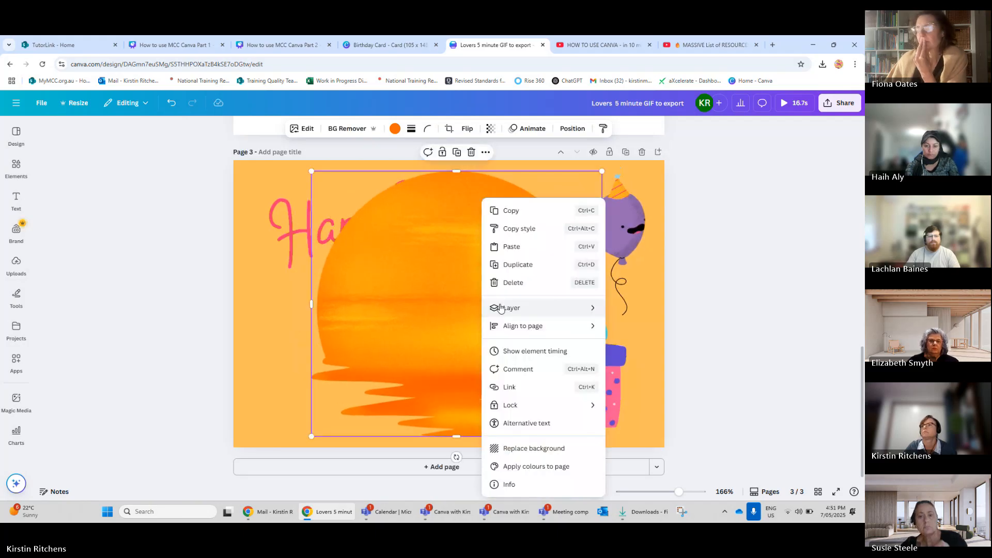
mouse_move(500, 308)
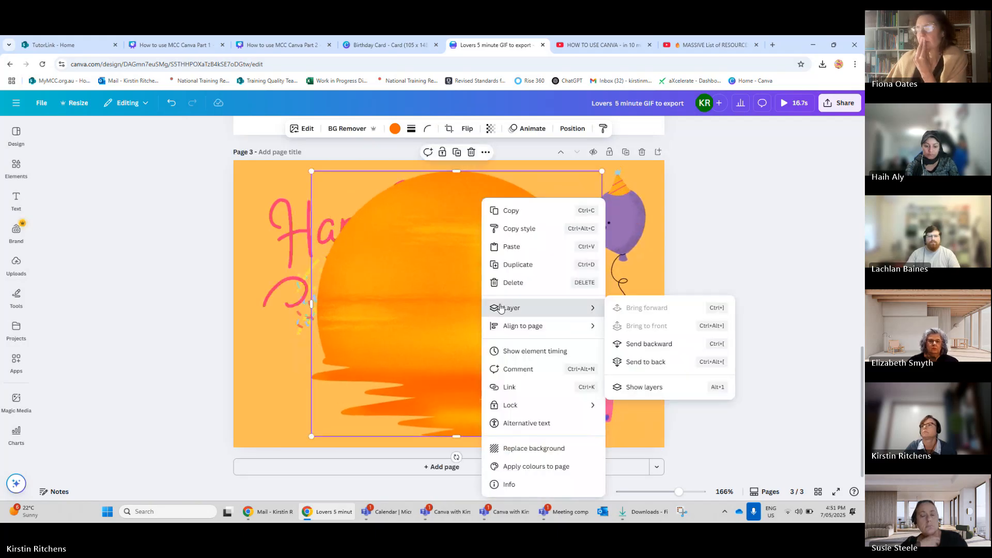
left_click(639, 362)
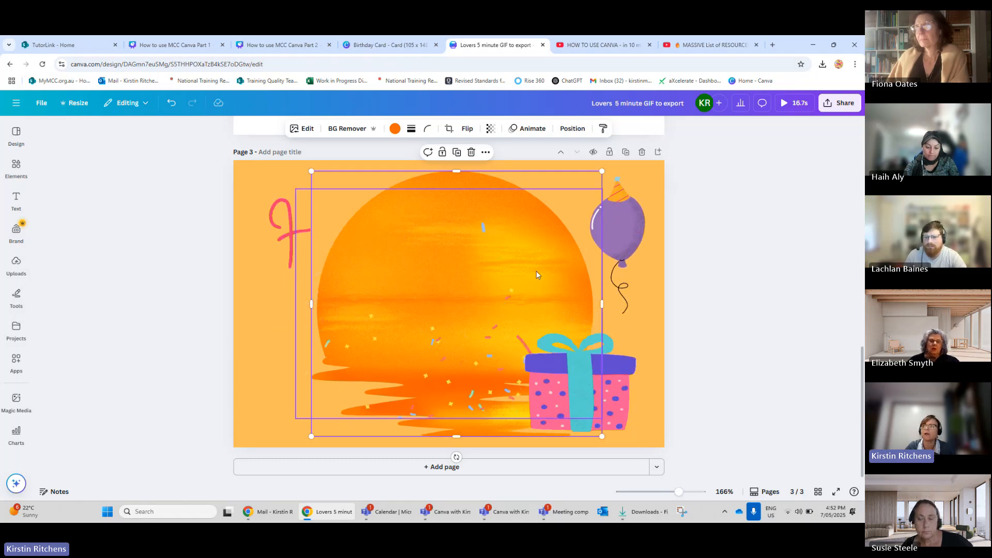
Make a copy of the whole design.
scroll(768, 296, "up", 10)
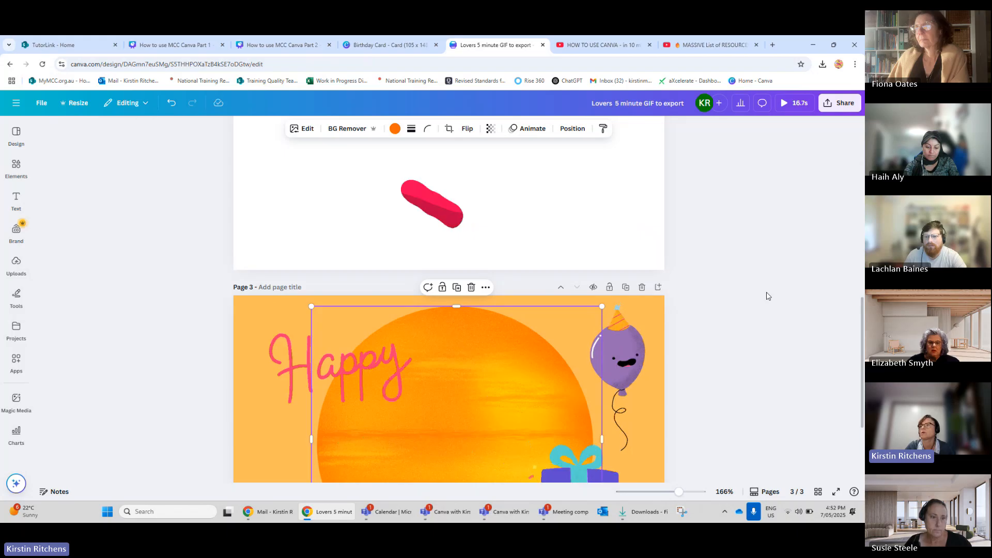
scroll(767, 295, "down", 2)
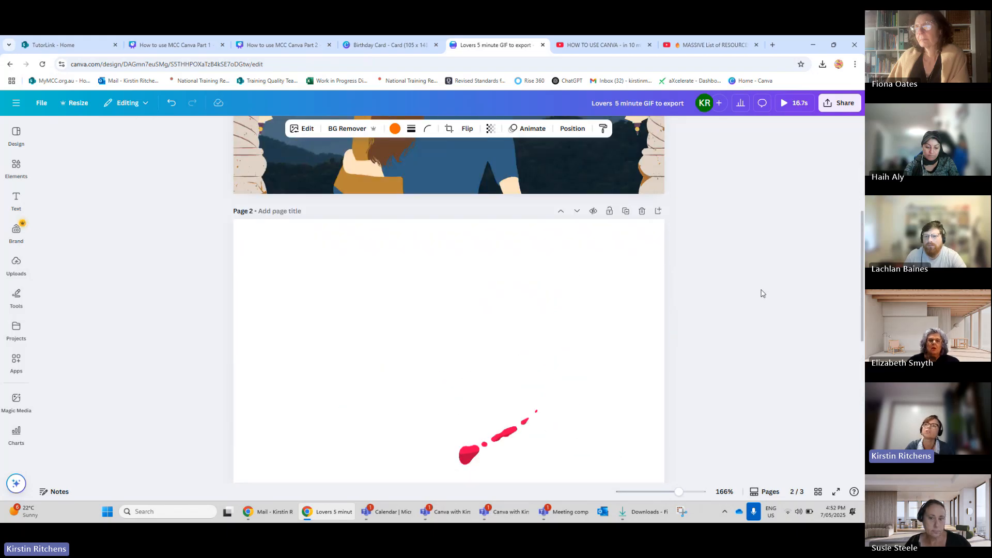
scroll(765, 294, "up", 5)
scroll(762, 294, "up", 1)
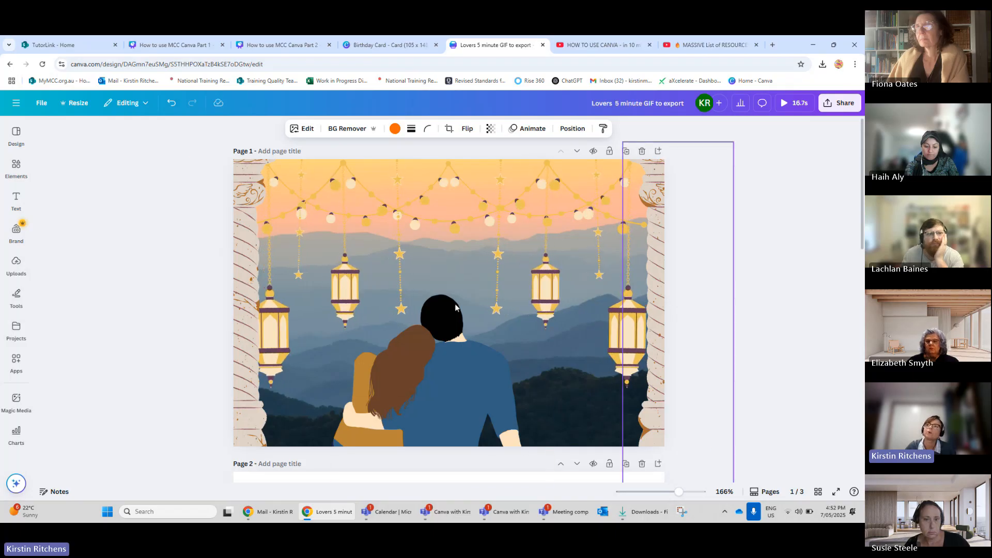
scroll(454, 310, "down", 6)
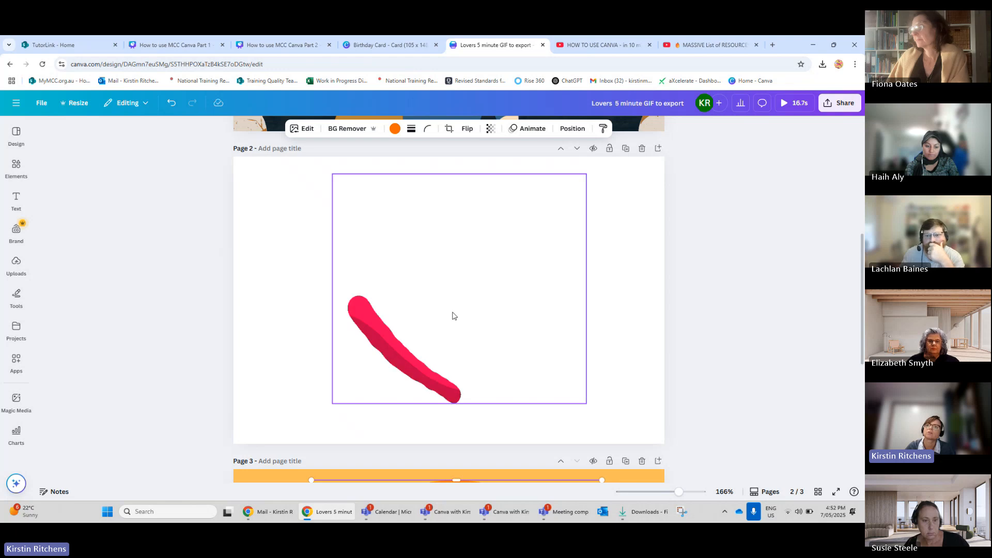
scroll(453, 313, "down", 4)
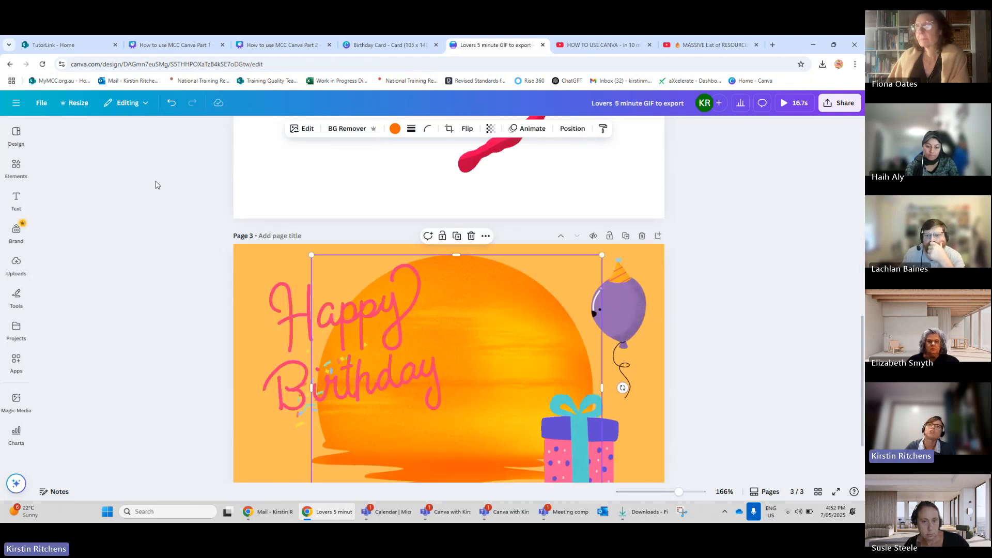
left_click(42, 102)
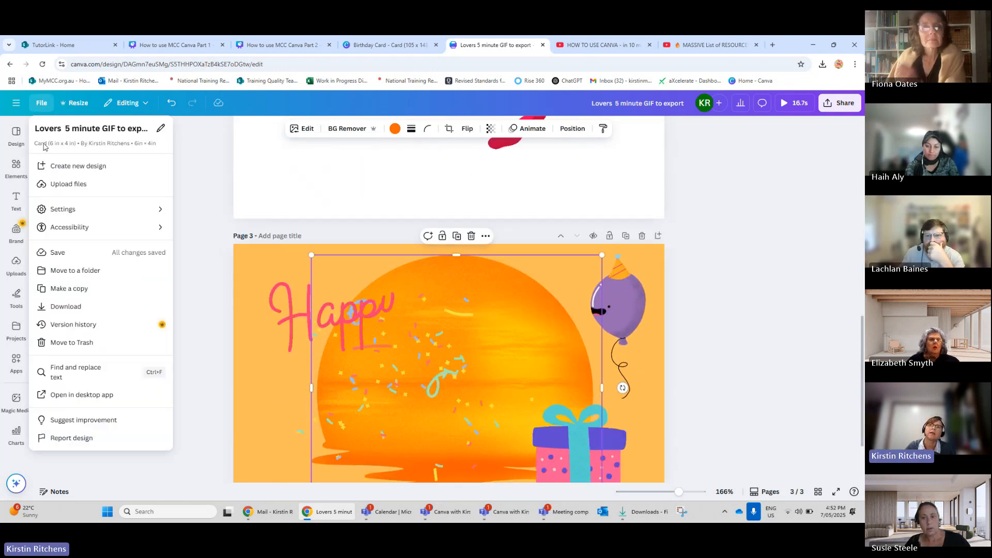
left_click(79, 290)
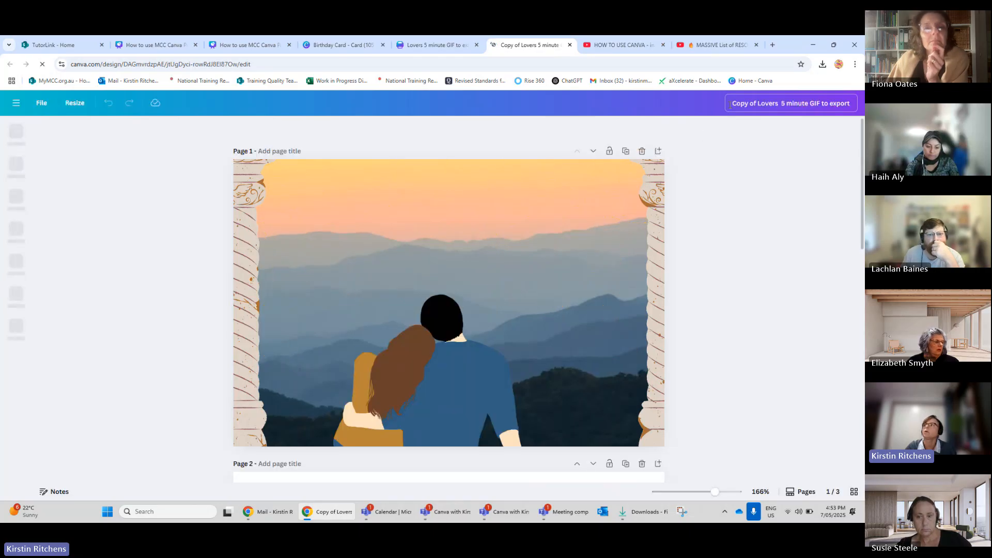
Rename the copied design to a first name followed by Birthday GIF to export.
left_click_drag(730, 105, 806, 104)
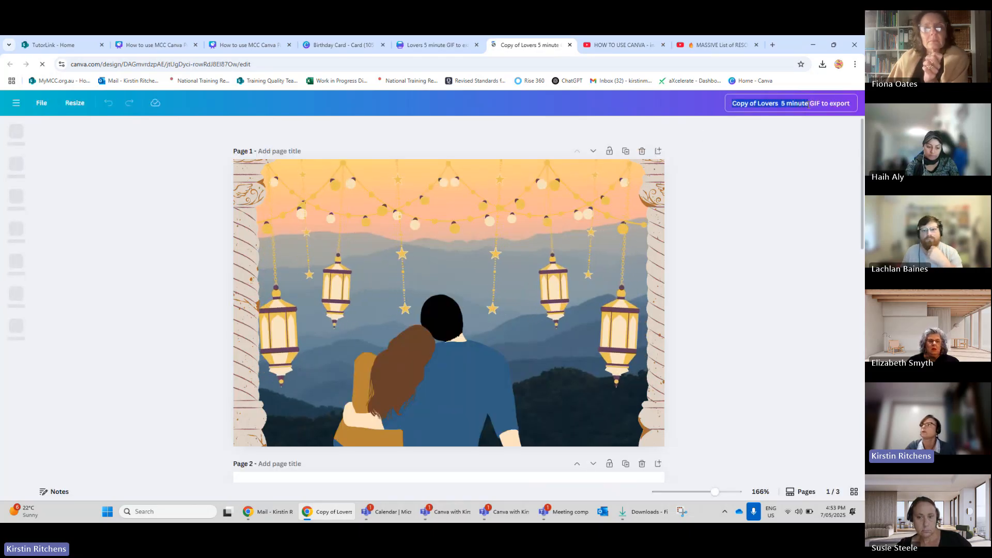
type("Liz")
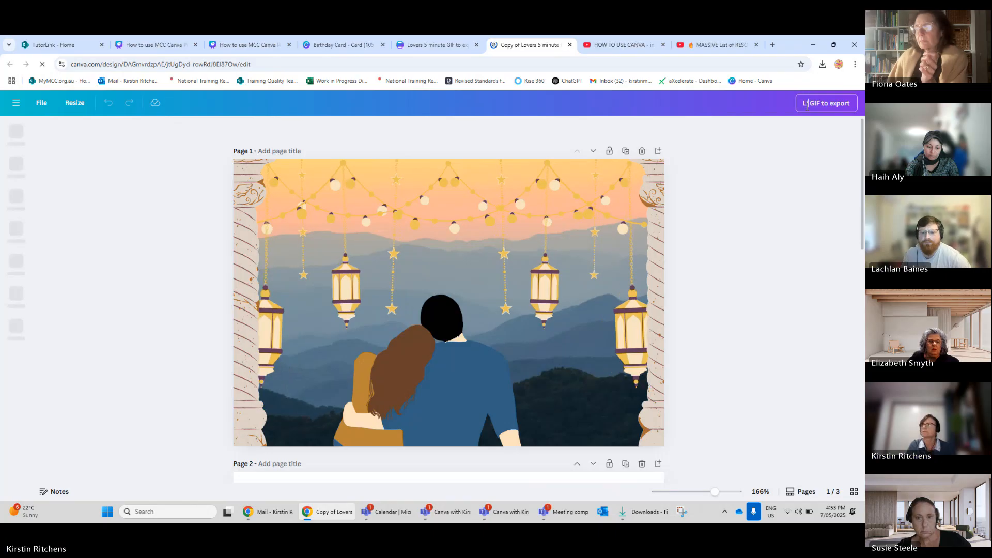
type(" Birthda")
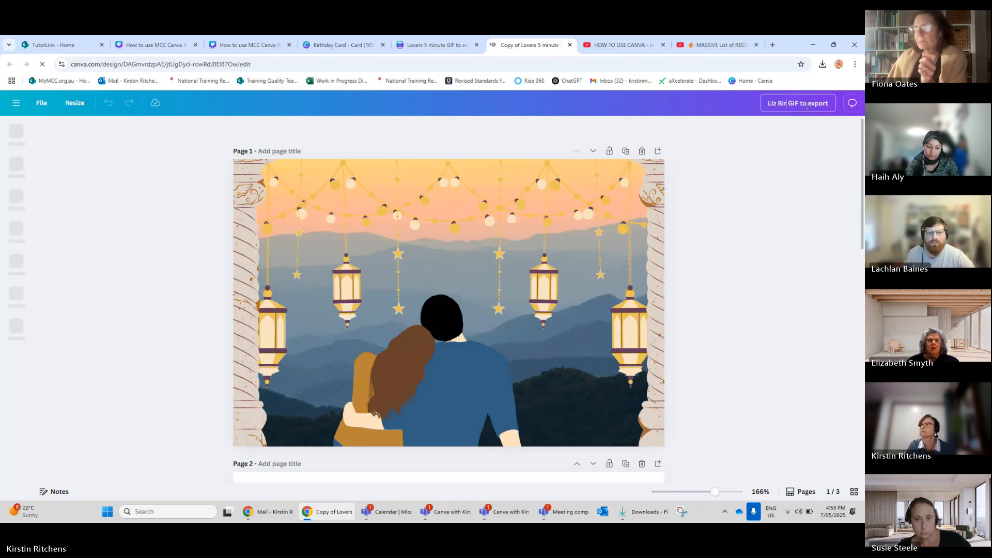
type("y")
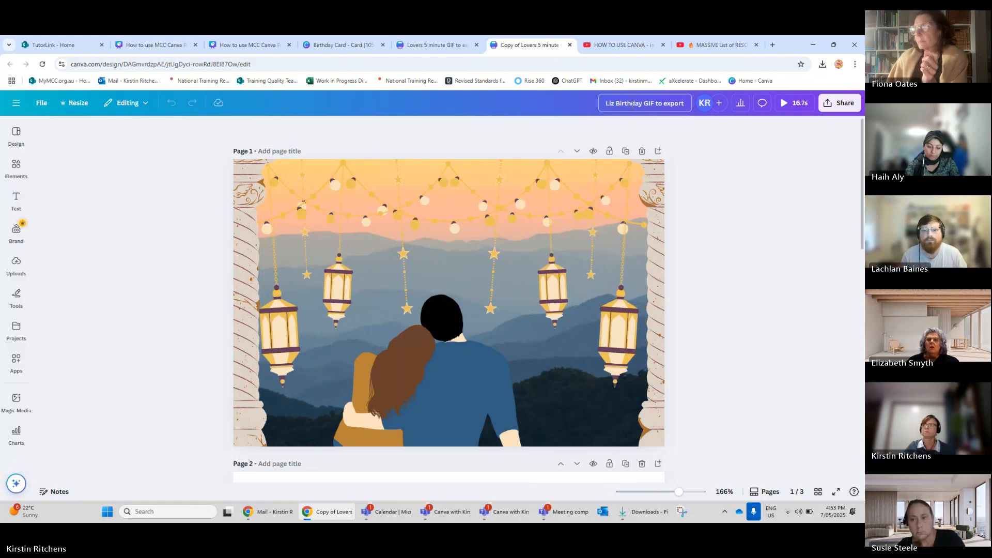
Delete the lantern couple page and the heart page from the copy, keeping only the birthday page.
left_click(642, 152)
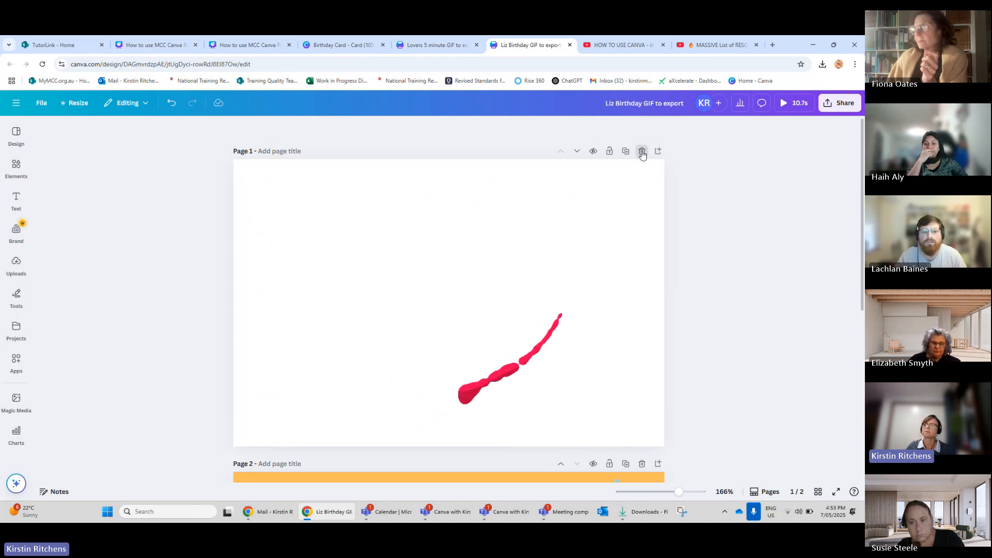
left_click(642, 152)
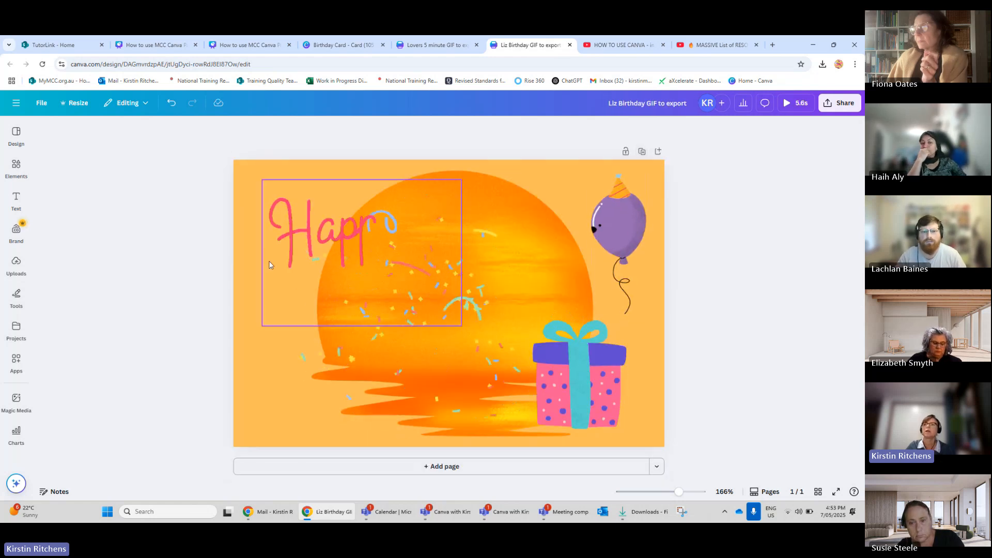
Add a text box containing the birthday person's first name in capital letters.
left_click(16, 168)
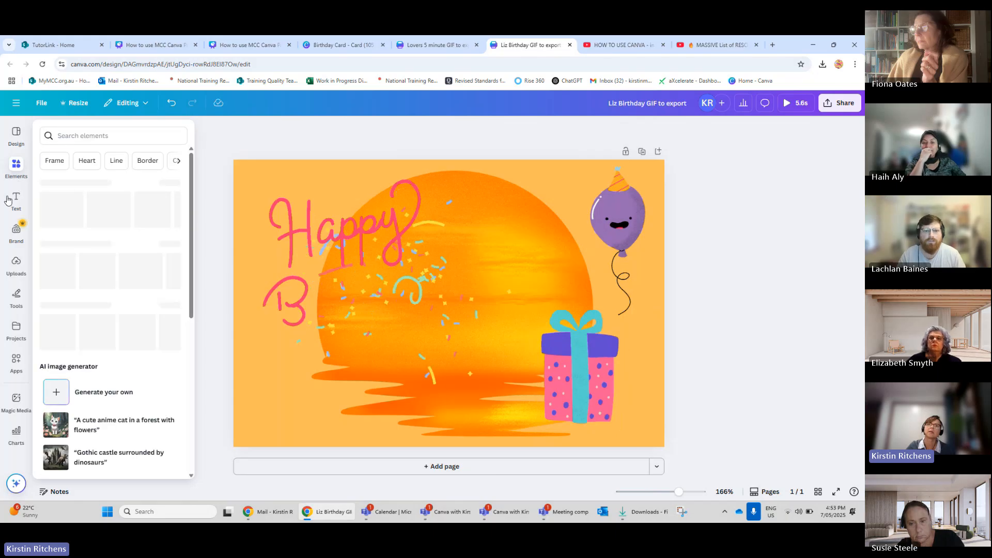
left_click(16, 200)
left_click(63, 161)
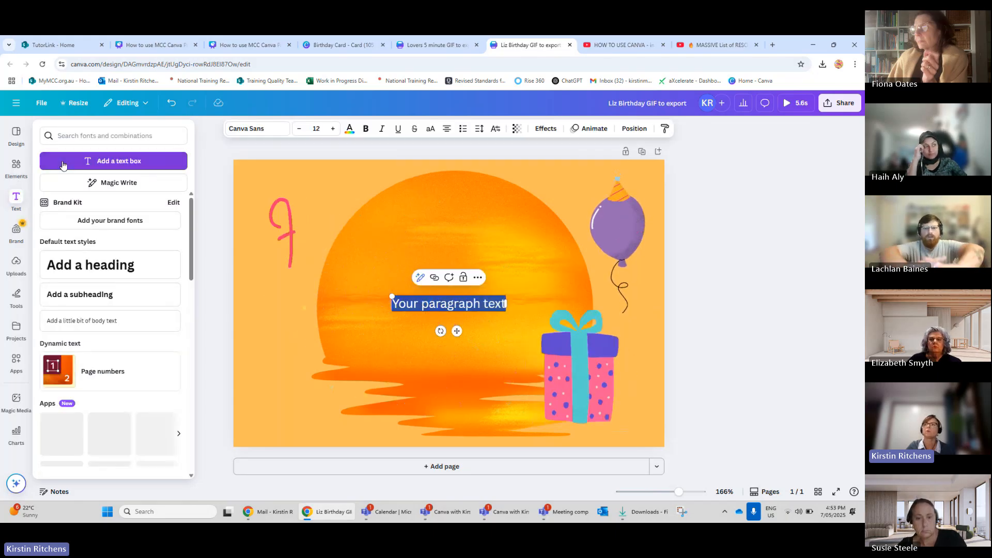
type("L")
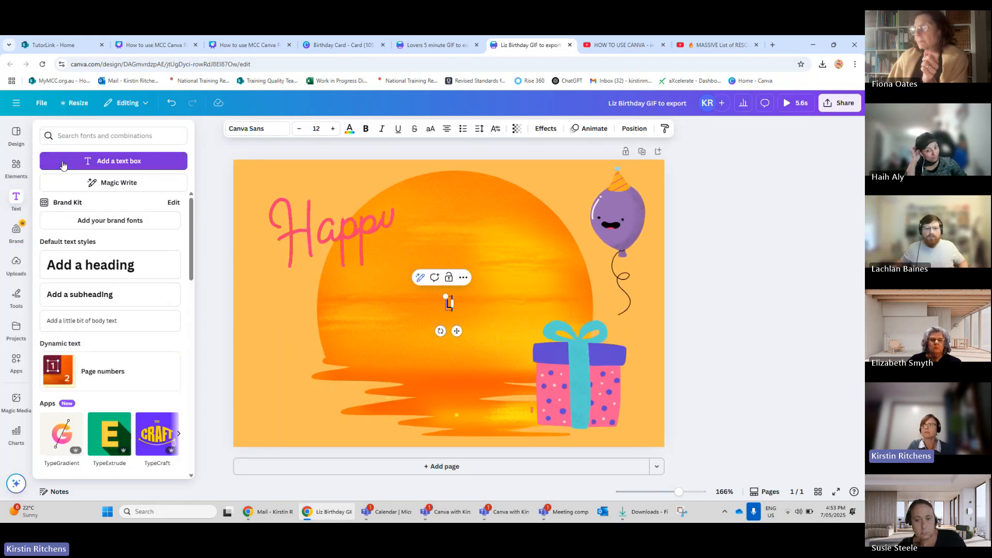
type("IZ")
key("BackSpace")
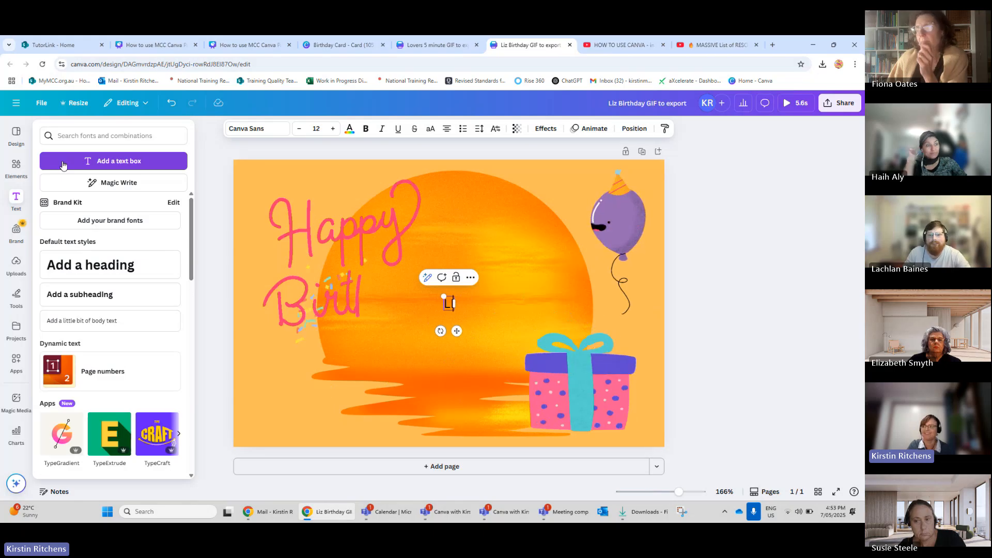
type("Z")
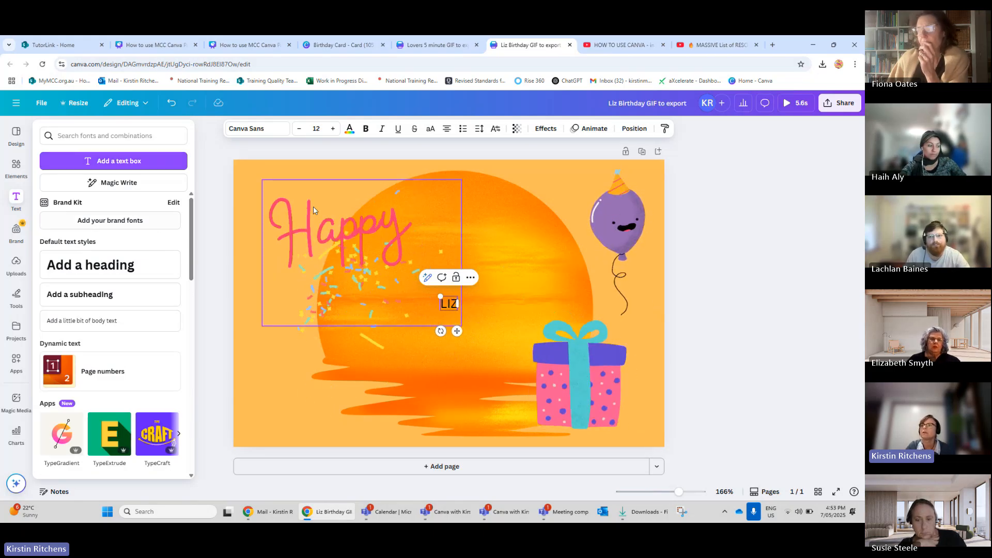
Enlarge the name text to about 96 pt and move it to the lower left of the page.
left_click_drag(439, 296, 320, 197)
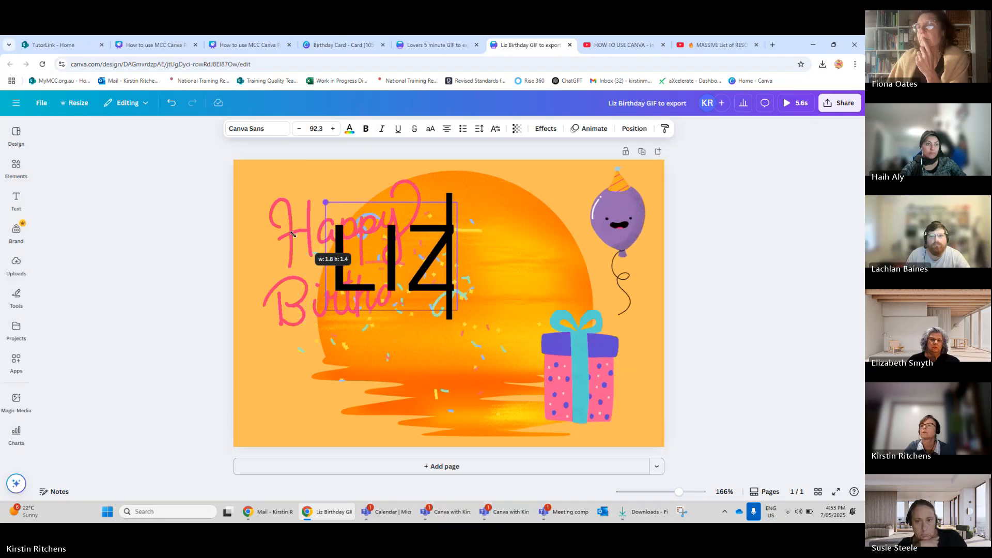
left_click_drag(398, 266, 381, 261)
left_click(427, 202)
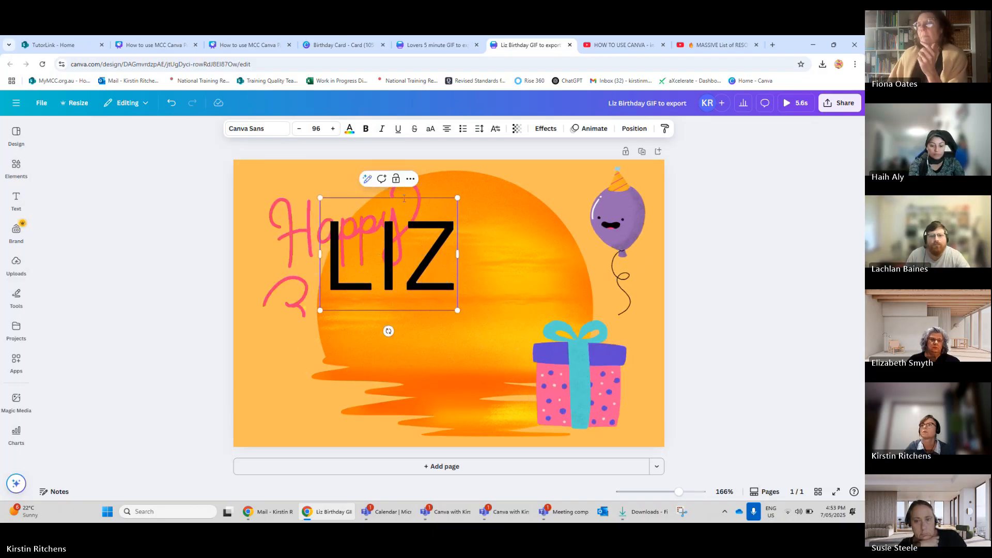
left_click(210, 185)
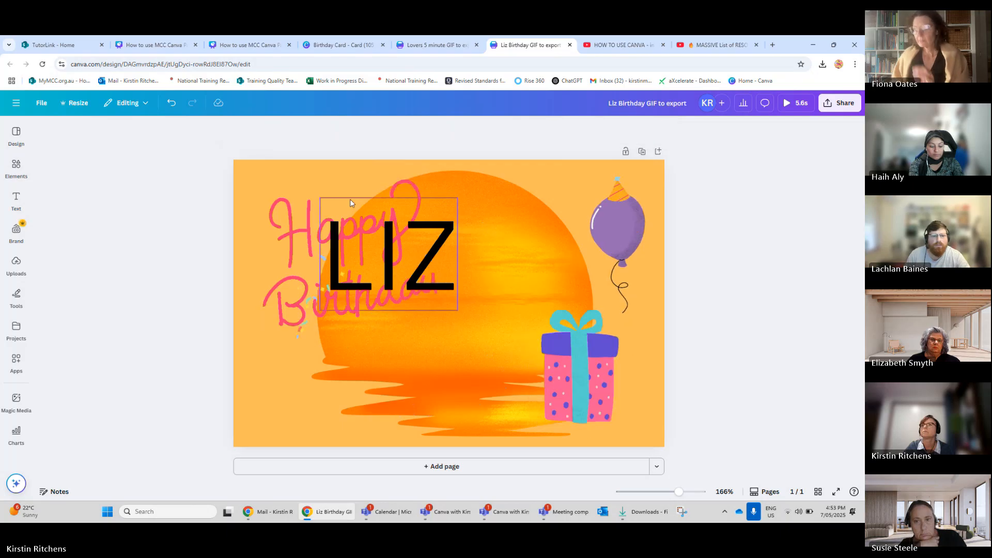
left_click_drag(380, 209, 327, 334)
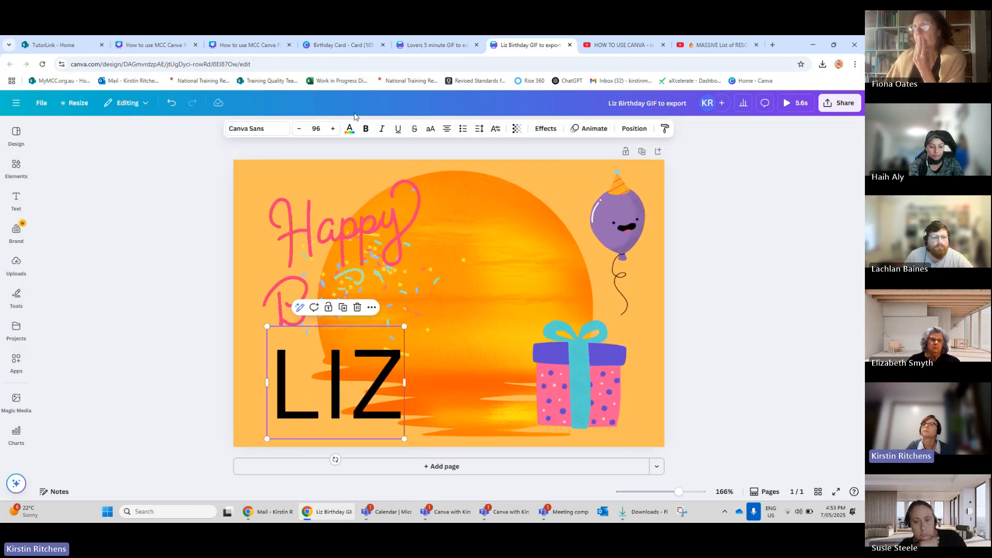
Change the name text's colour to purple.
left_click(349, 129)
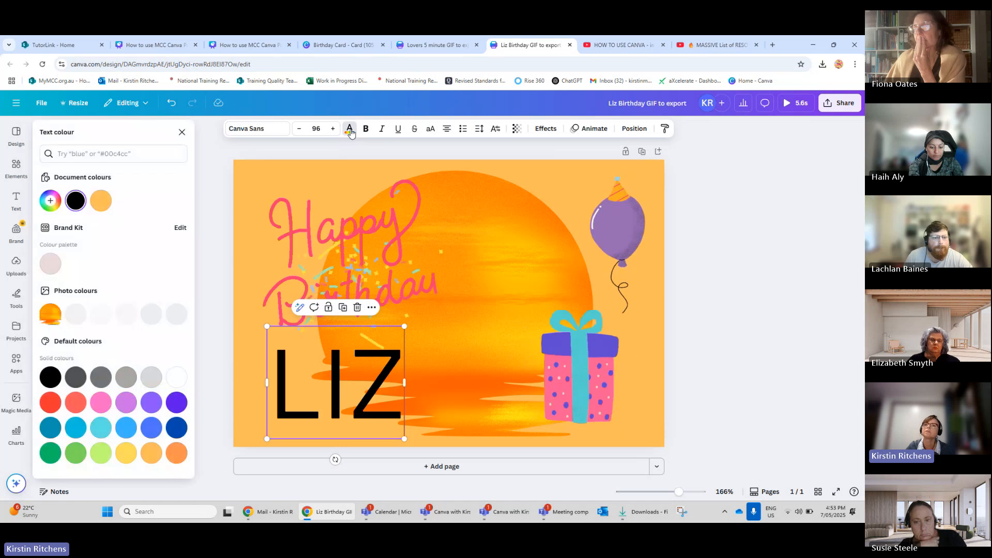
left_click(152, 402)
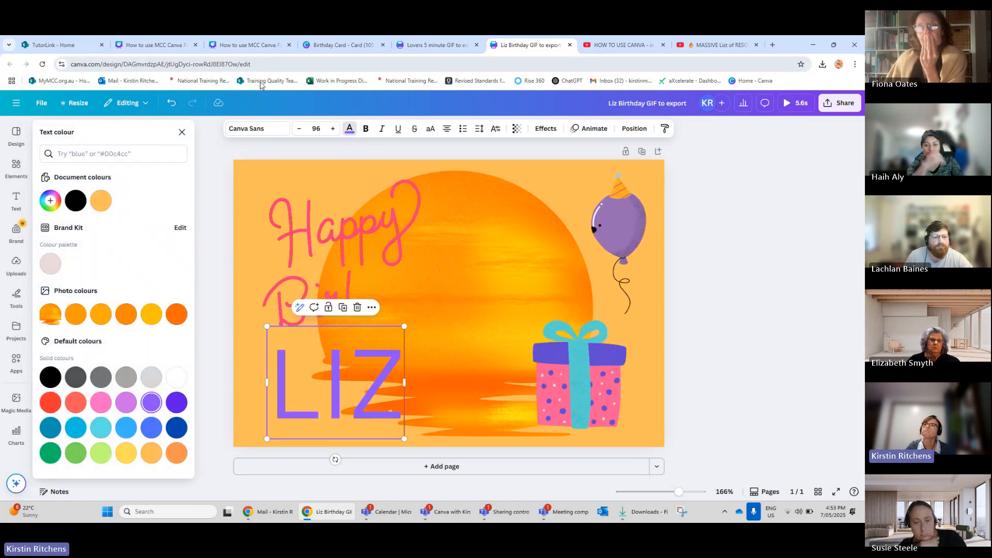
left_click(282, 134)
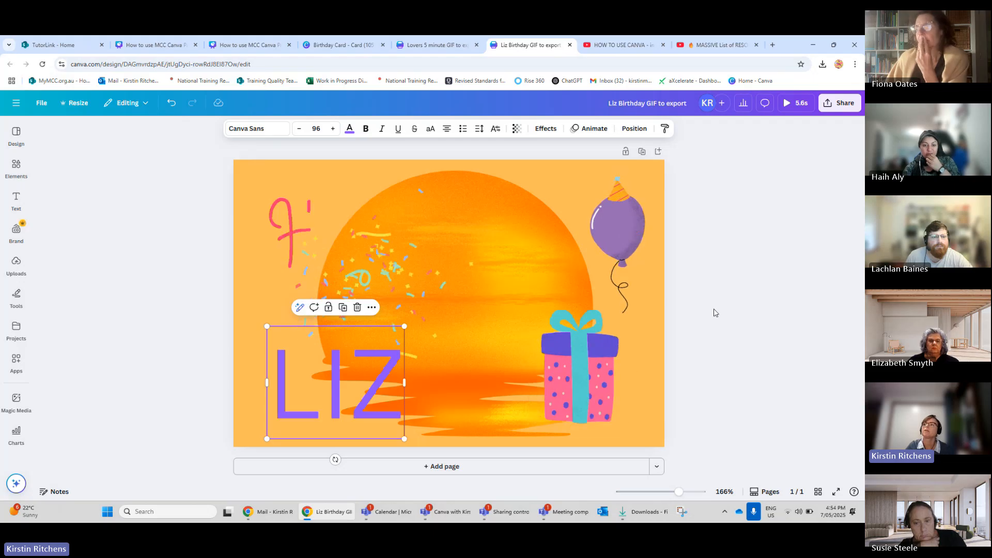
left_click(715, 312)
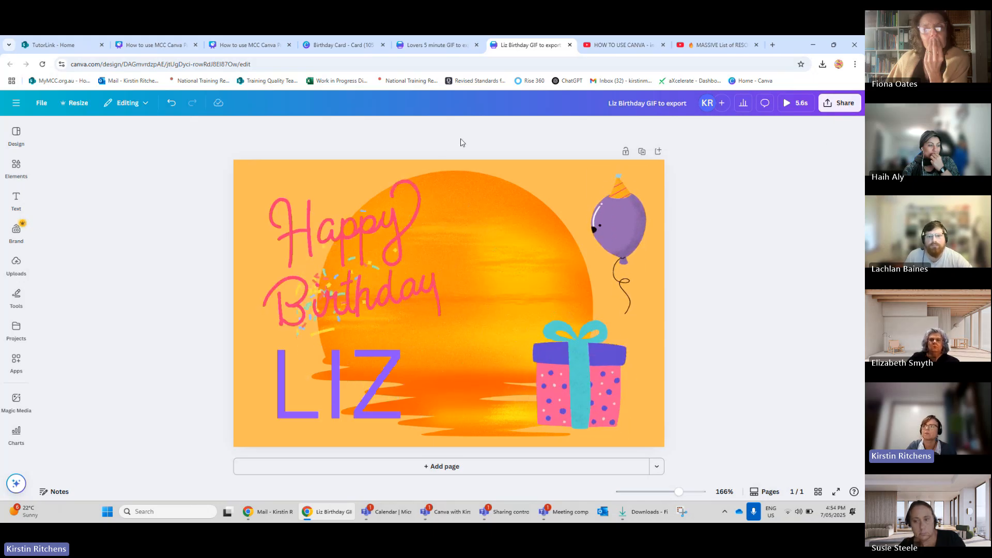
Download the birthday design as a GIF file.
left_click(840, 103)
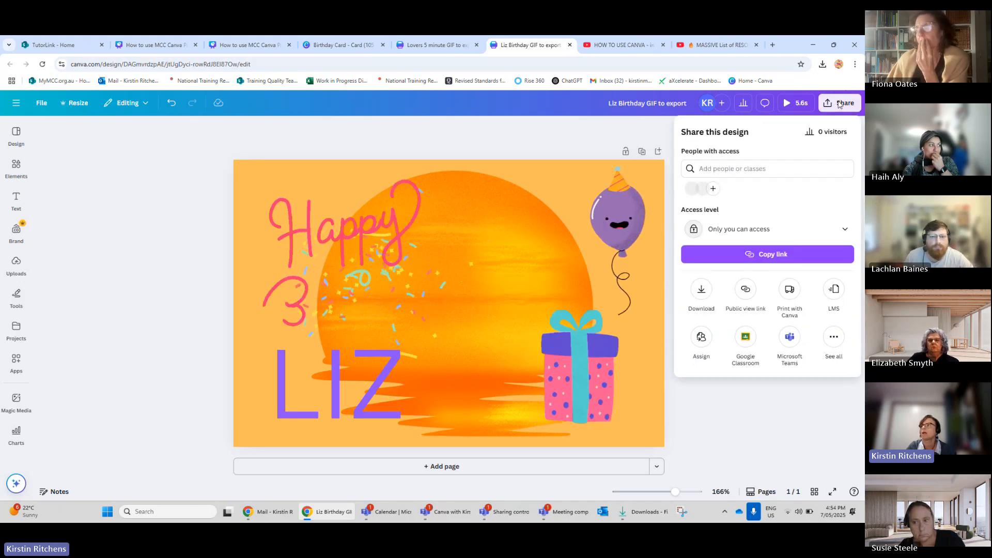
left_click(701, 293)
left_click(807, 171)
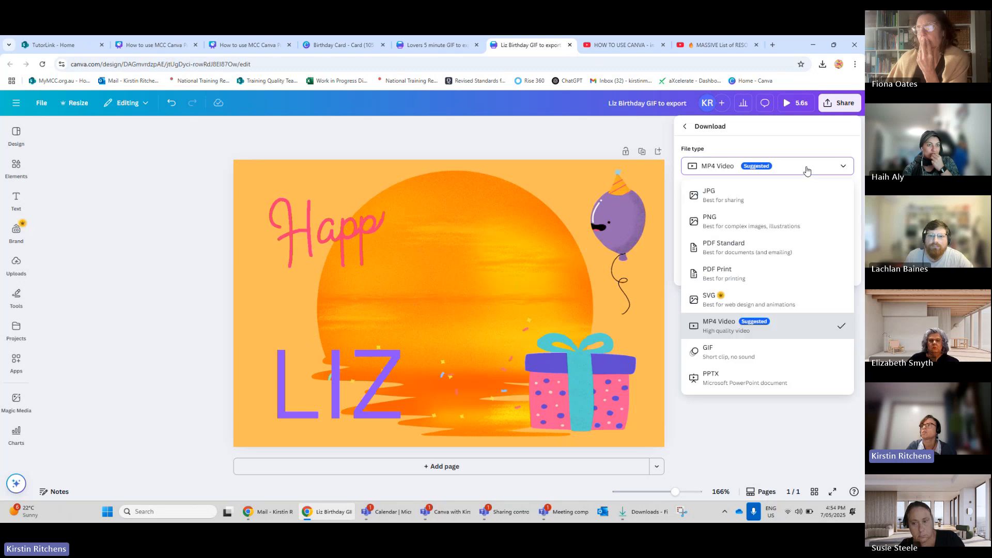
left_click(716, 357)
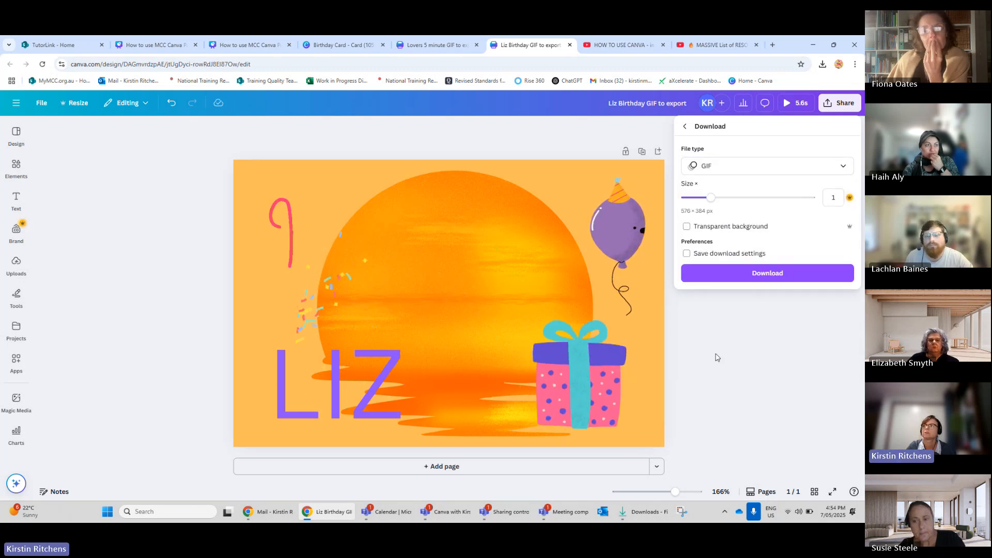
left_click(716, 279)
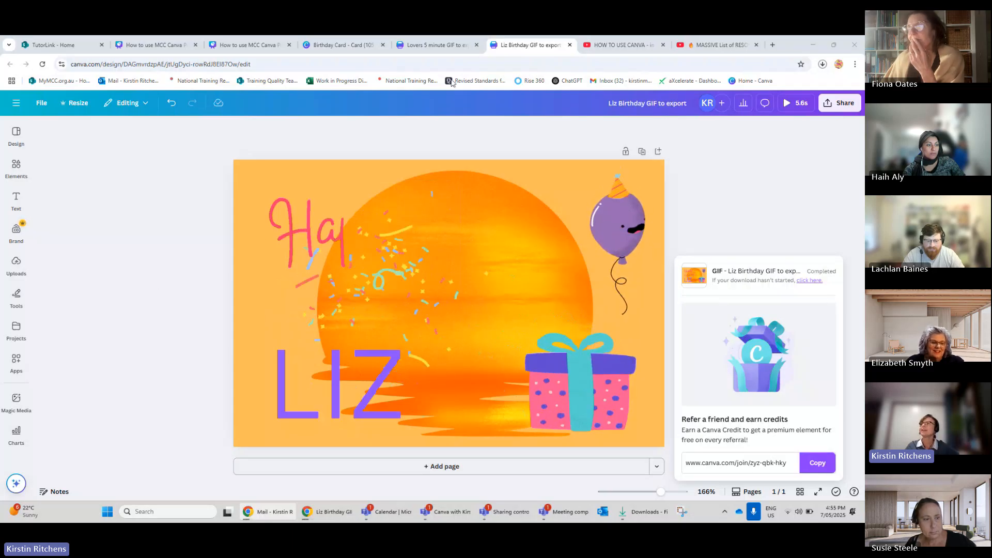
Open Outlook mail in a new tab and start a new message addressed to the TAE Study Gang group.
left_click(773, 45)
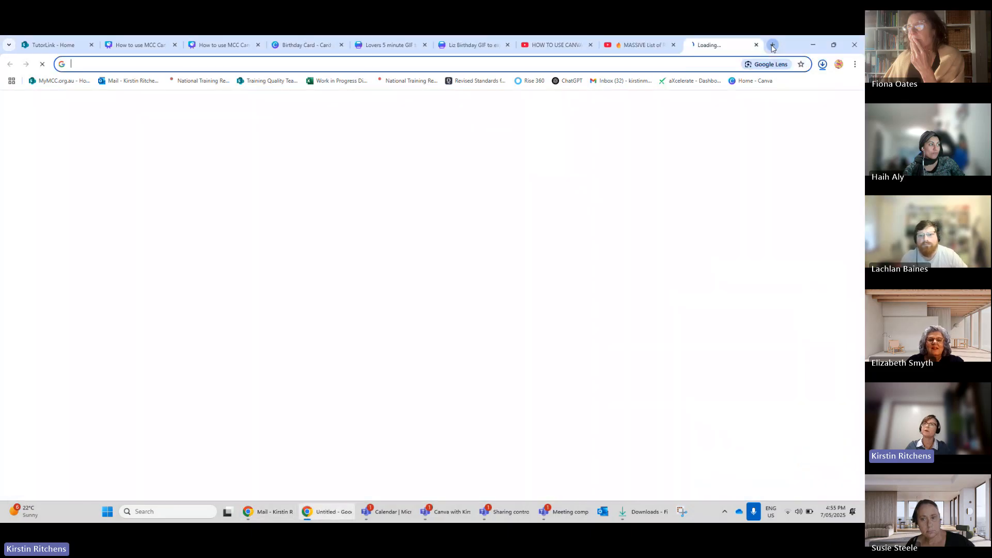
left_click(118, 83)
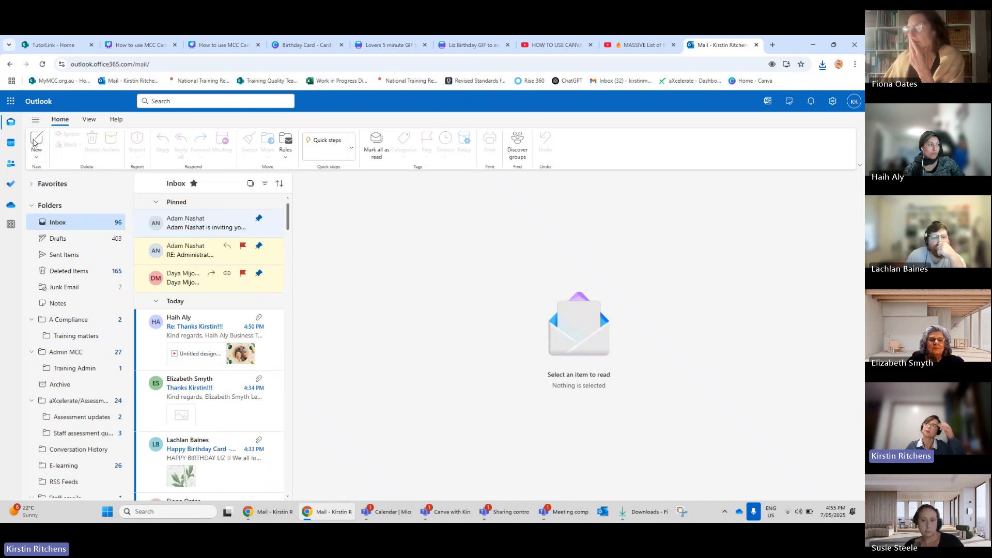
left_click(35, 141)
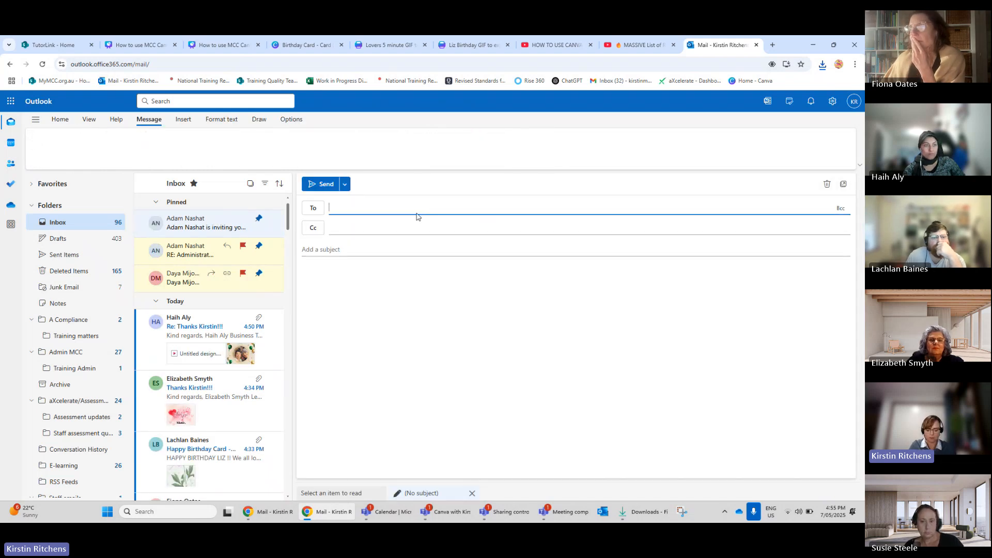
type("tae")
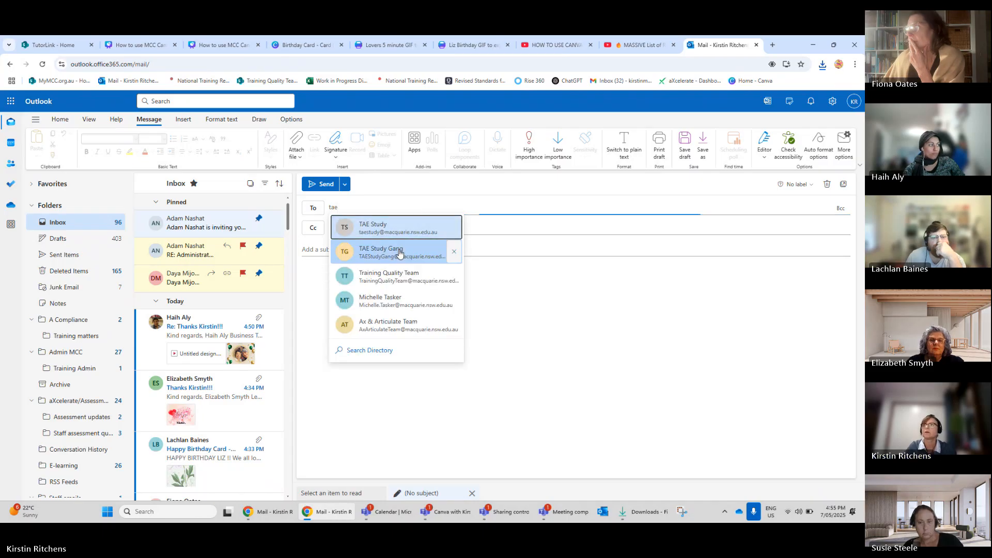
left_click(394, 250)
left_click(383, 249)
Set the message subject to GIF.
type("GI")
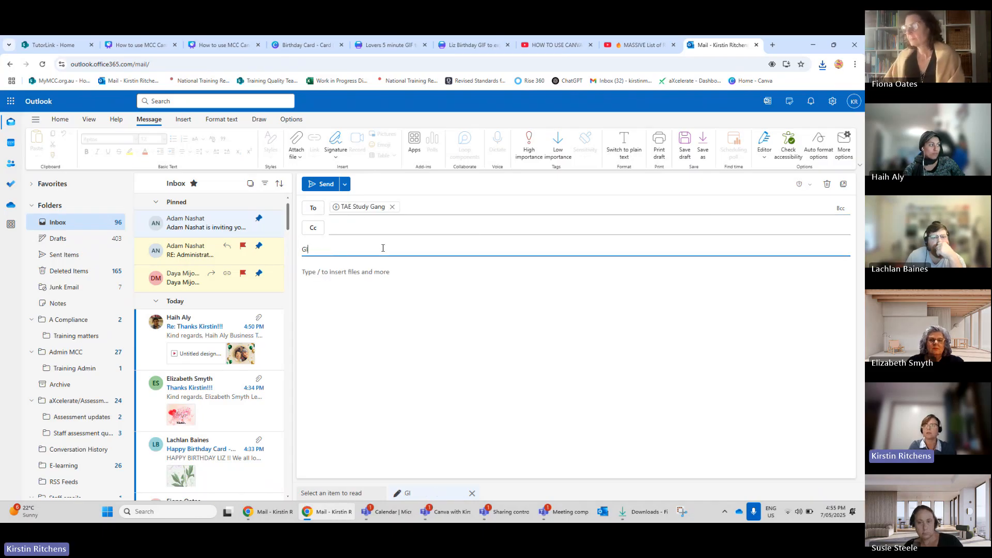
type("F")
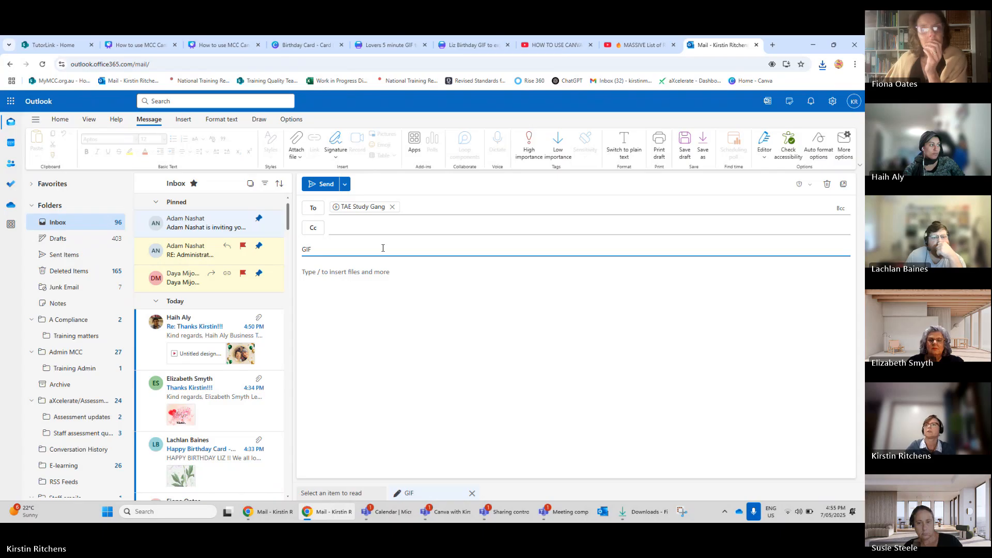
left_click(355, 281)
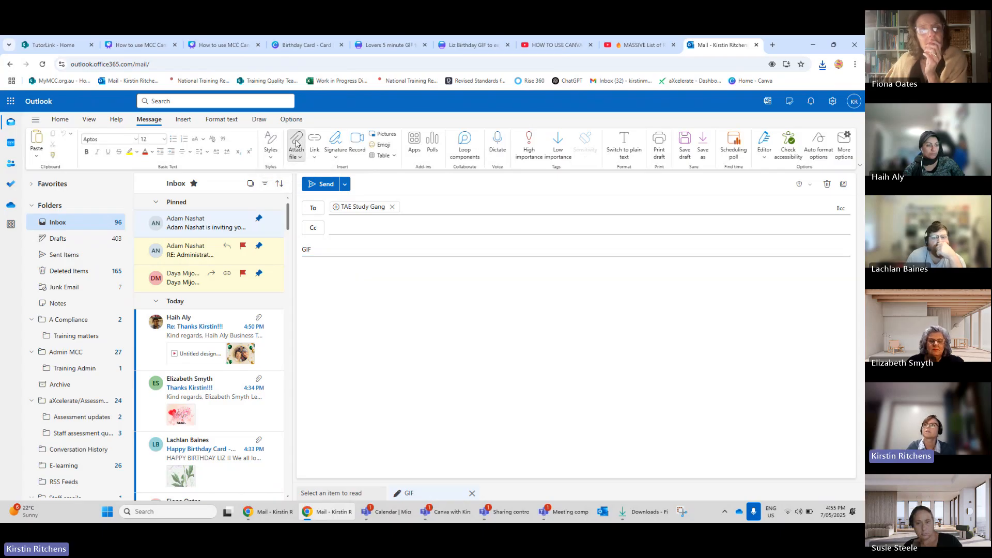
Attach the downloaded birthday GIF file from the Downloads folder to the message.
left_click(296, 143)
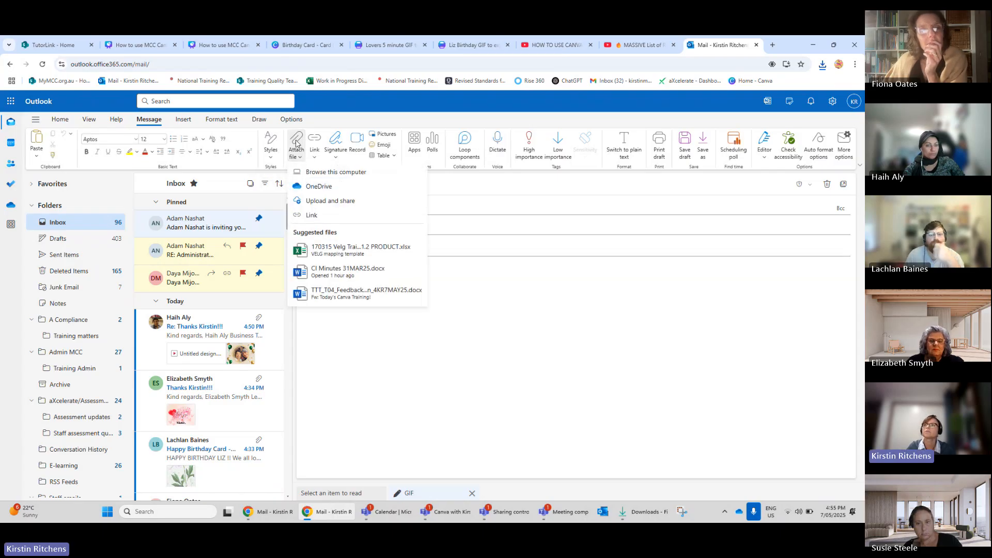
left_click(325, 173)
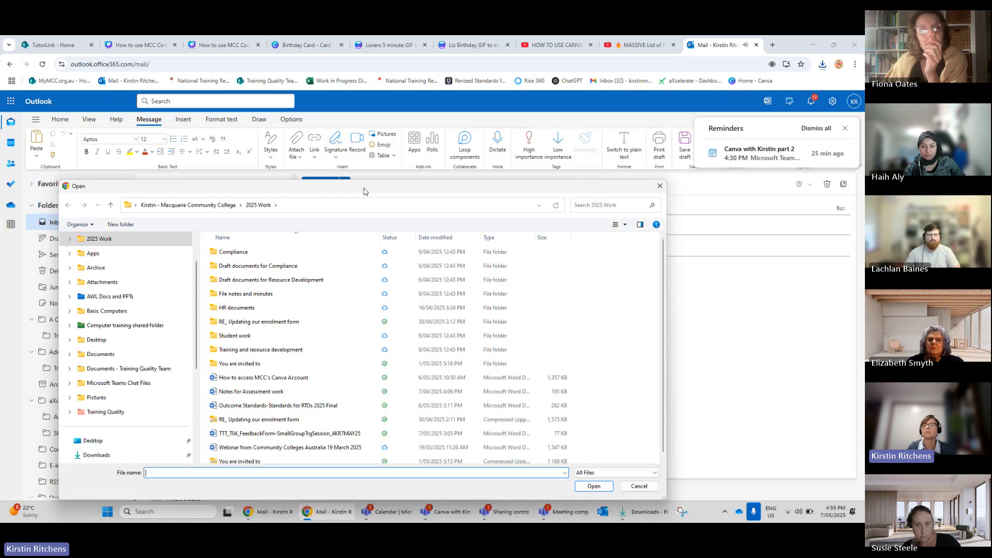
left_click_drag(364, 191, 374, 179)
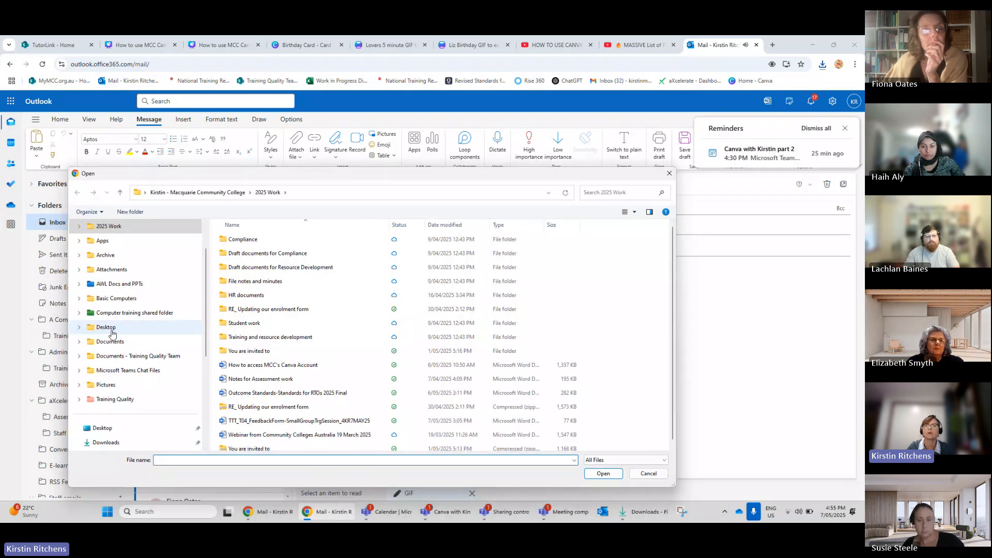
scroll(111, 333, "down", 3)
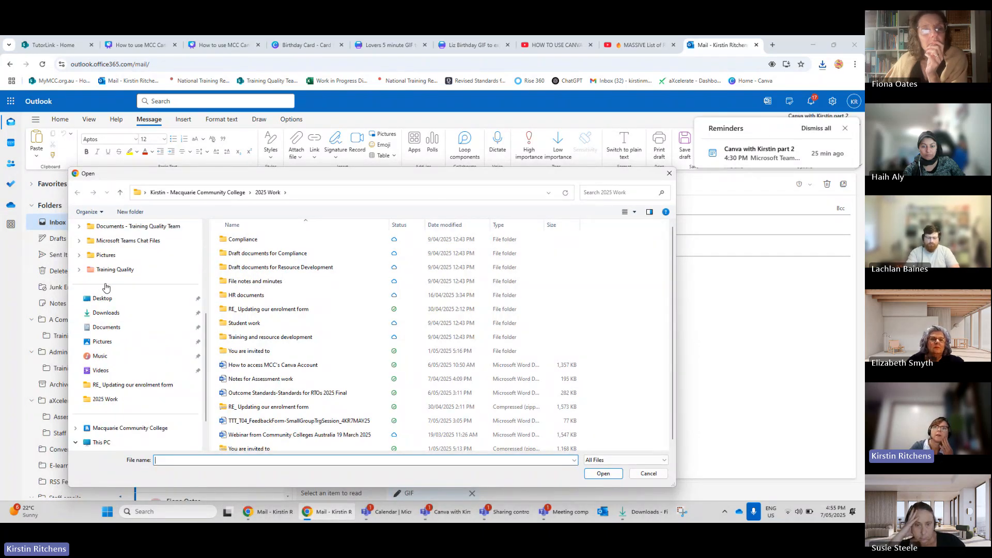
left_click(106, 317)
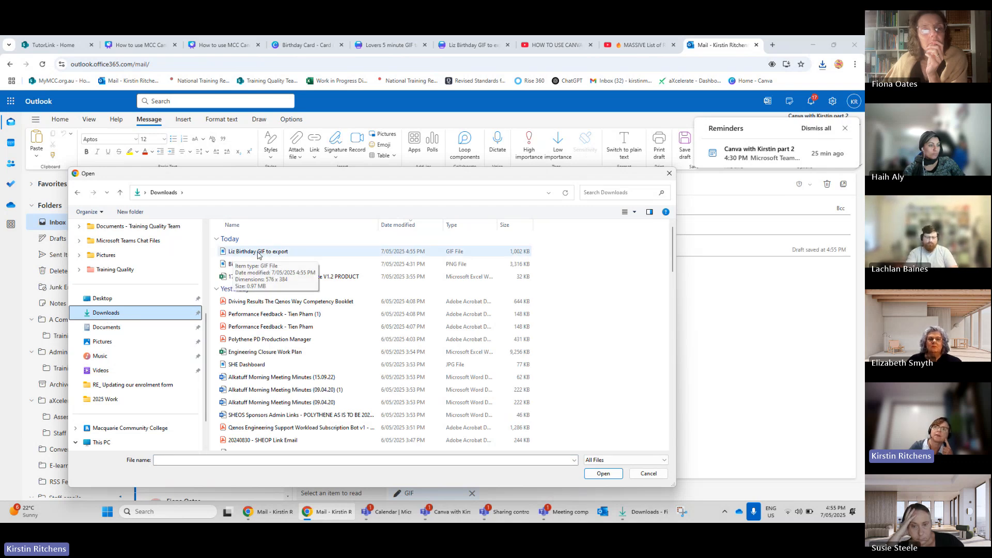
left_click(259, 253)
left_click(602, 473)
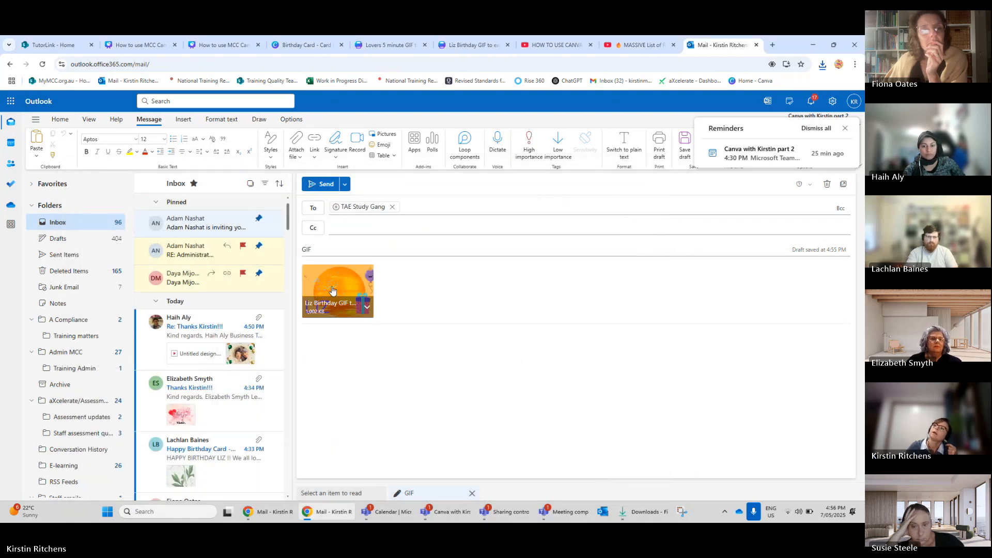
Preview the attached GIF and close the preview.
left_click(371, 316)
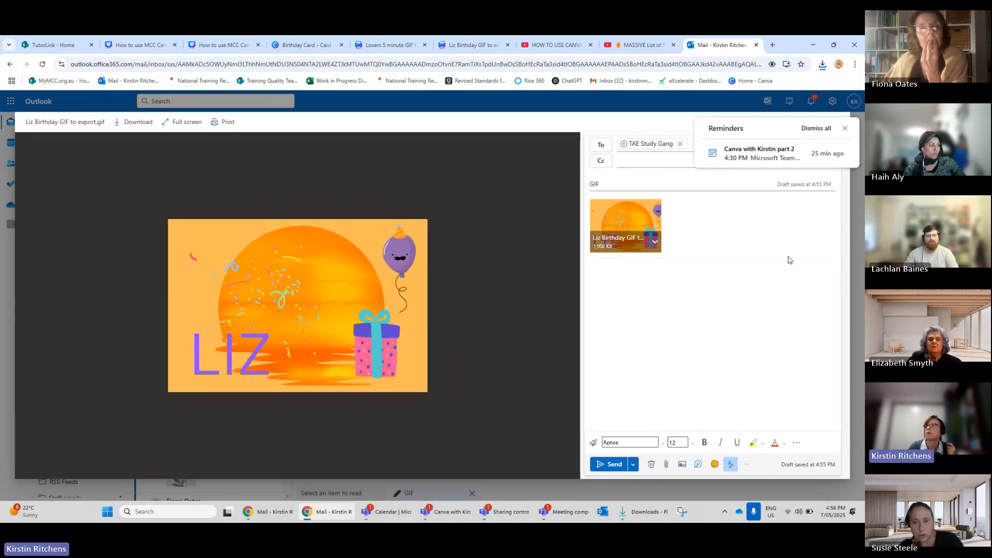
left_click(844, 127)
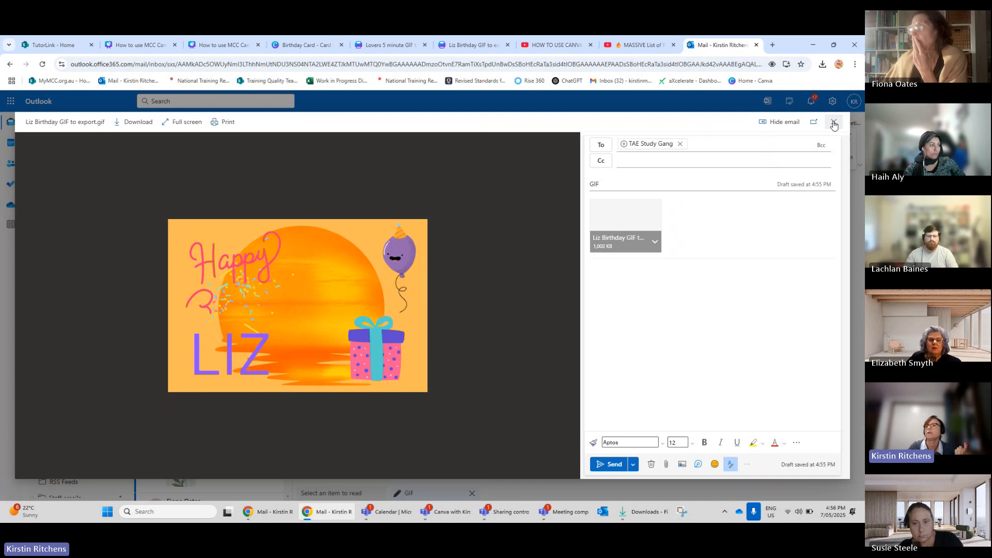
left_click(834, 124)
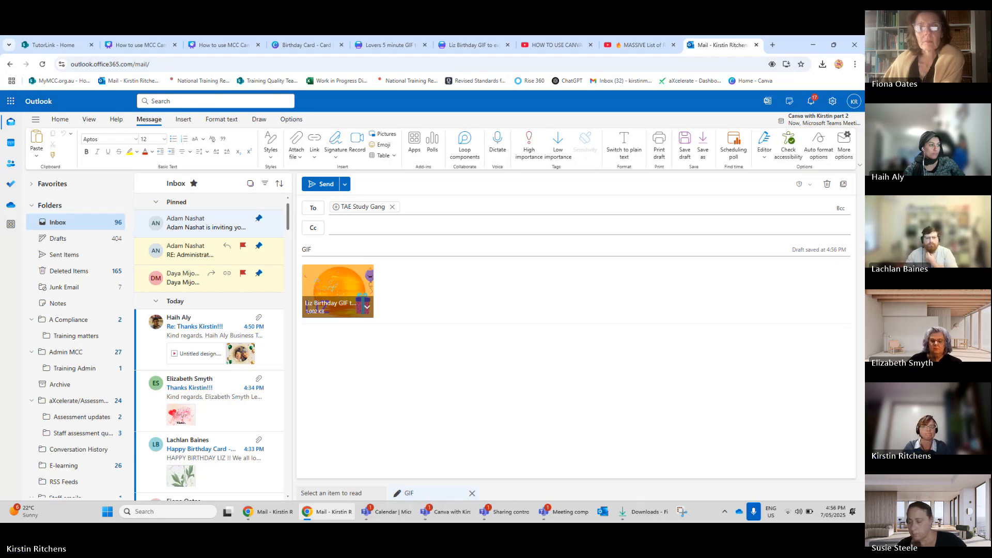
Send the email with the attached GIF.
left_click(326, 184)
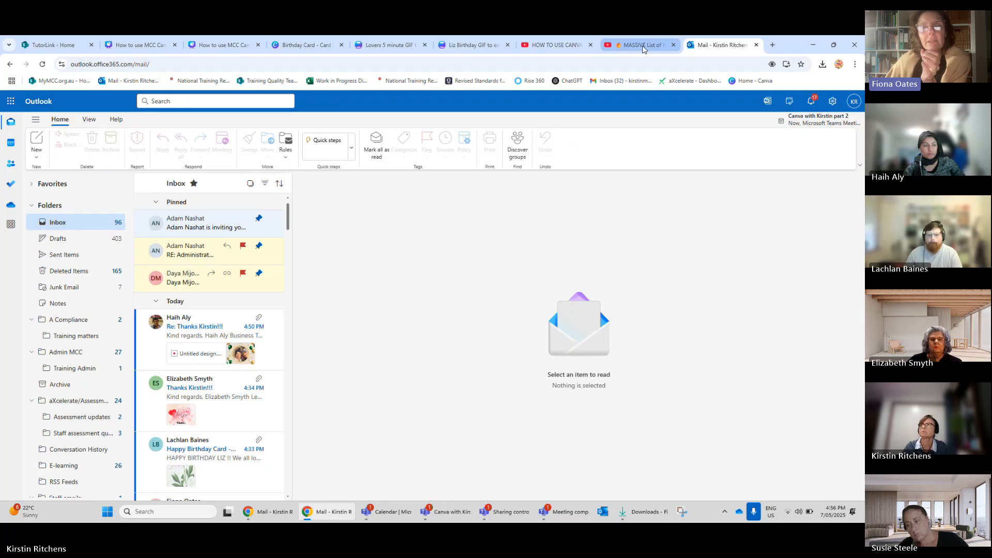
mouse_move(644, 49)
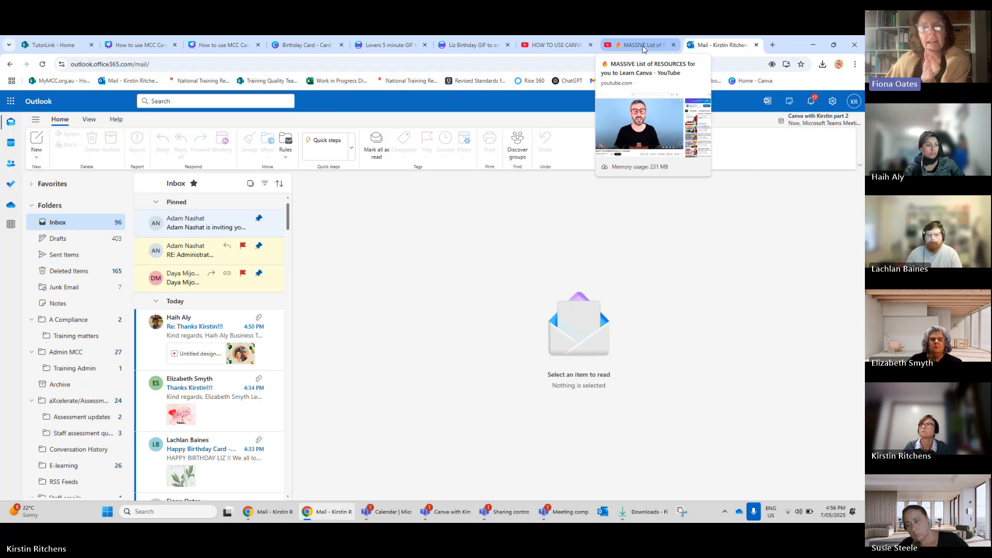
Return to the Liz Birthday GIF design, select the confetti element and open its layer list in the Position panel.
left_click(464, 47)
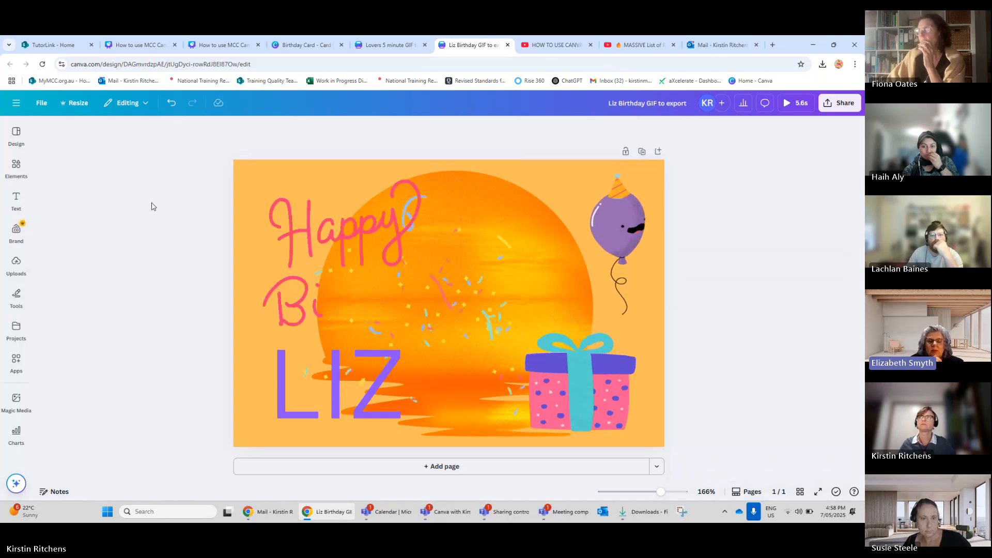
left_click(263, 164)
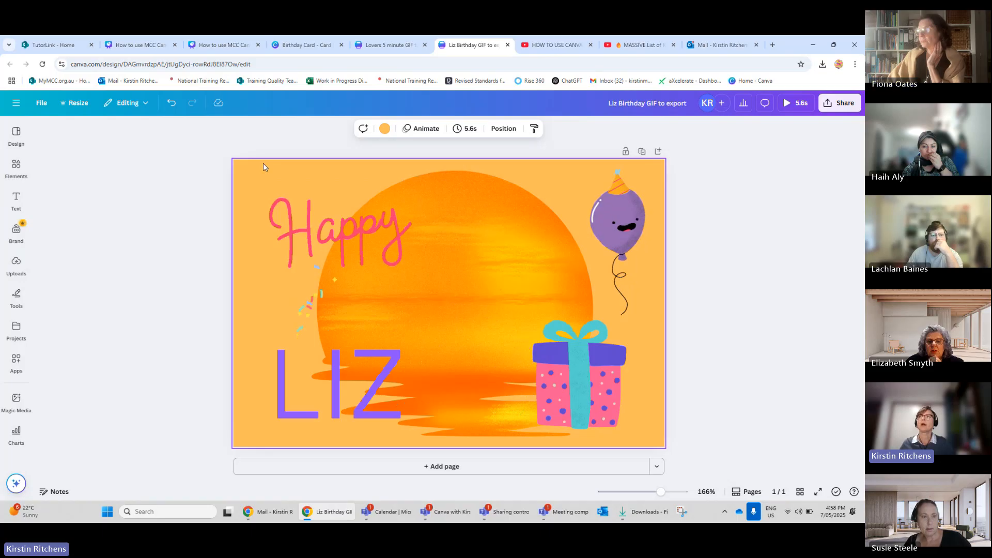
left_click(348, 214)
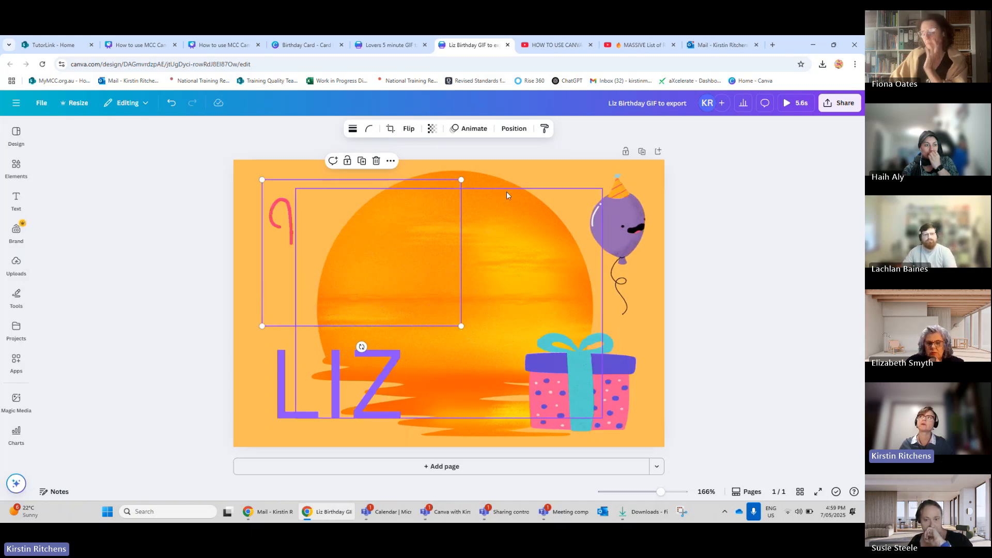
left_click(513, 132)
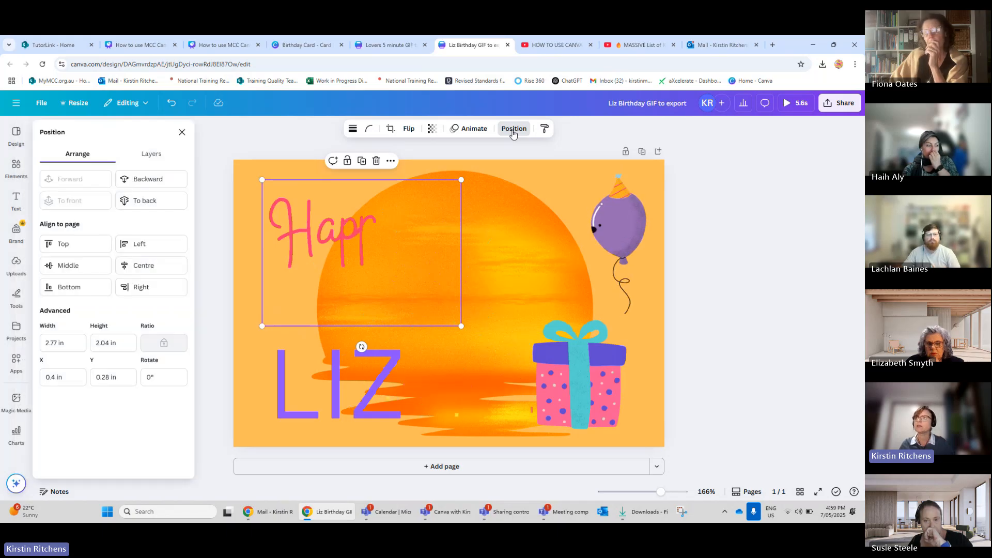
left_click(496, 299)
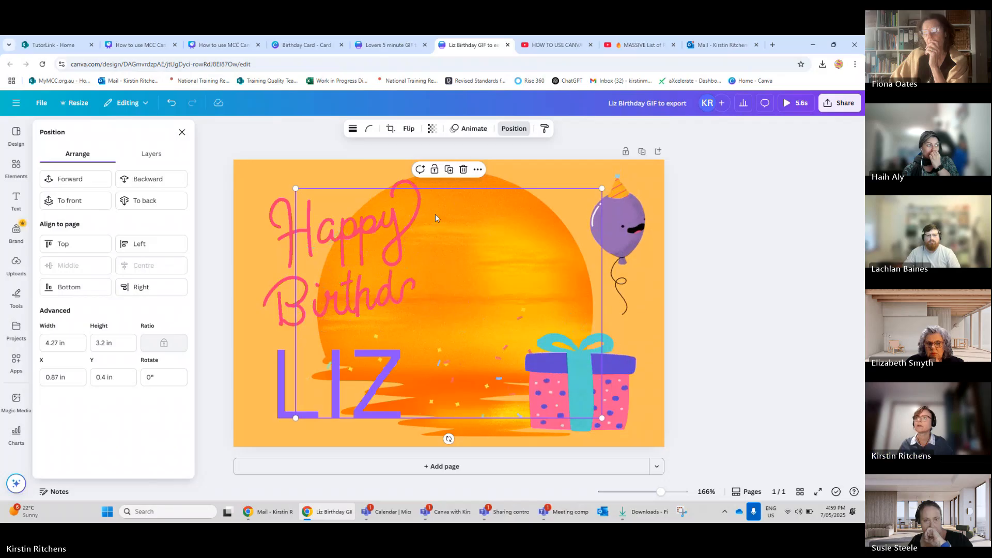
left_click(521, 132)
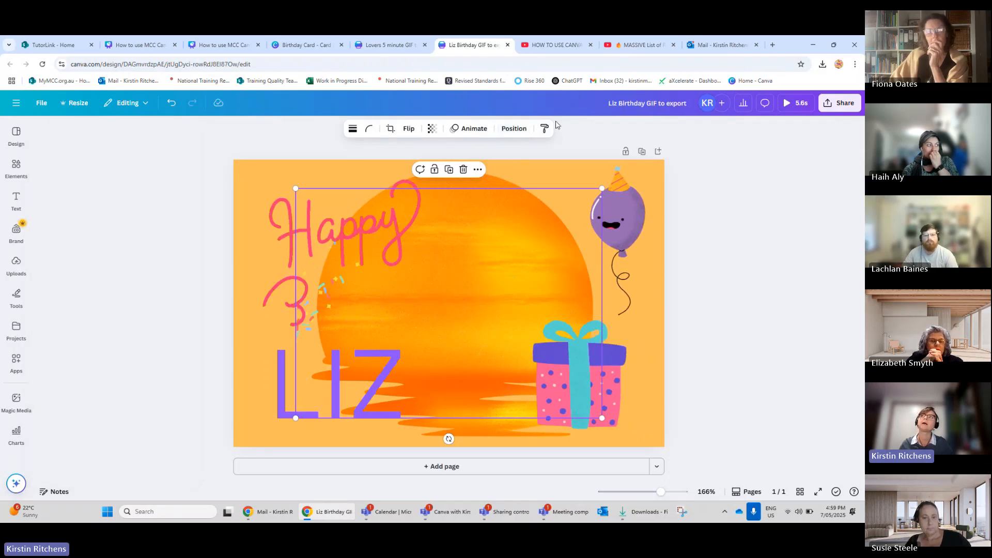
left_click(513, 129)
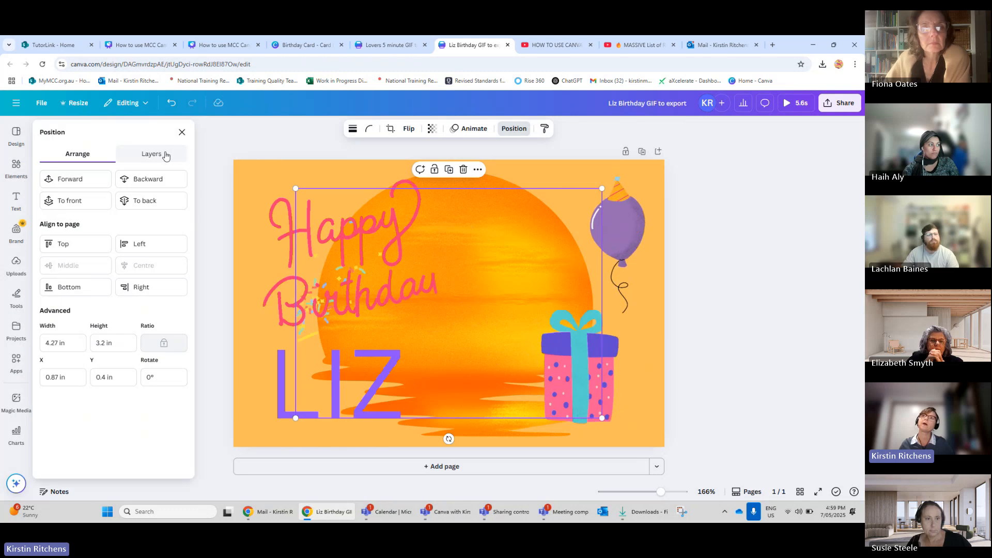
left_click(148, 154)
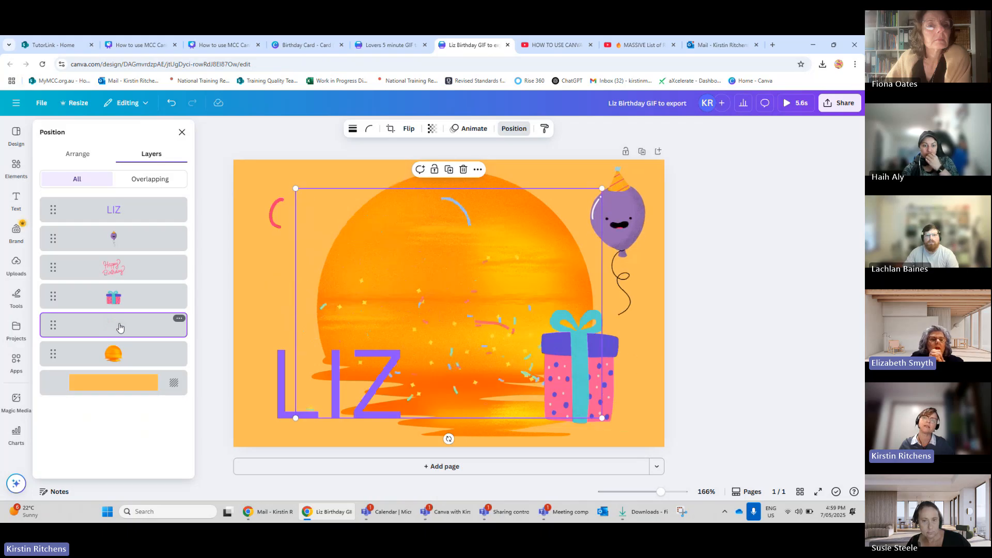
Try moving the confetti layer behind the sun image, then undo the layer move.
left_click_drag(134, 327, 133, 370)
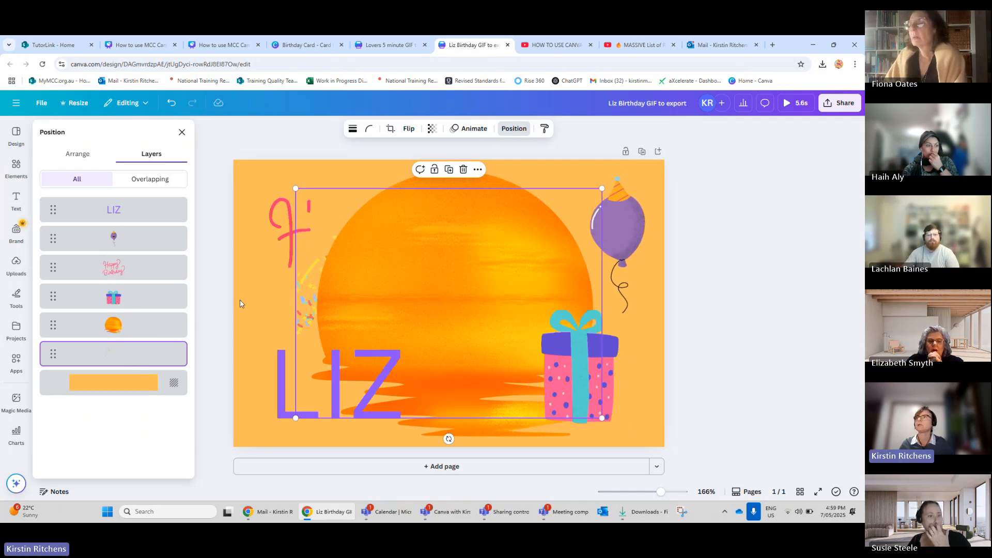
left_click(411, 287)
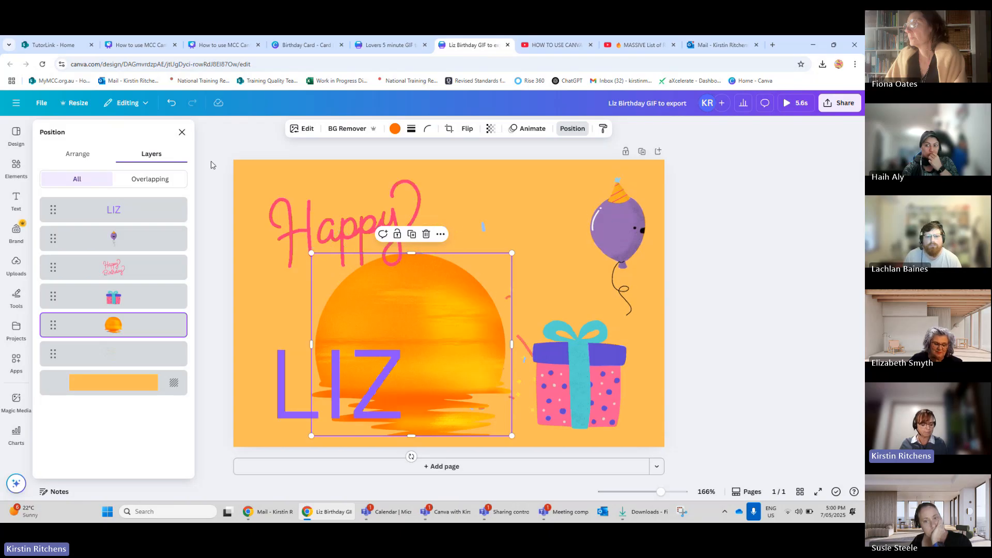
key("ctrl+z")
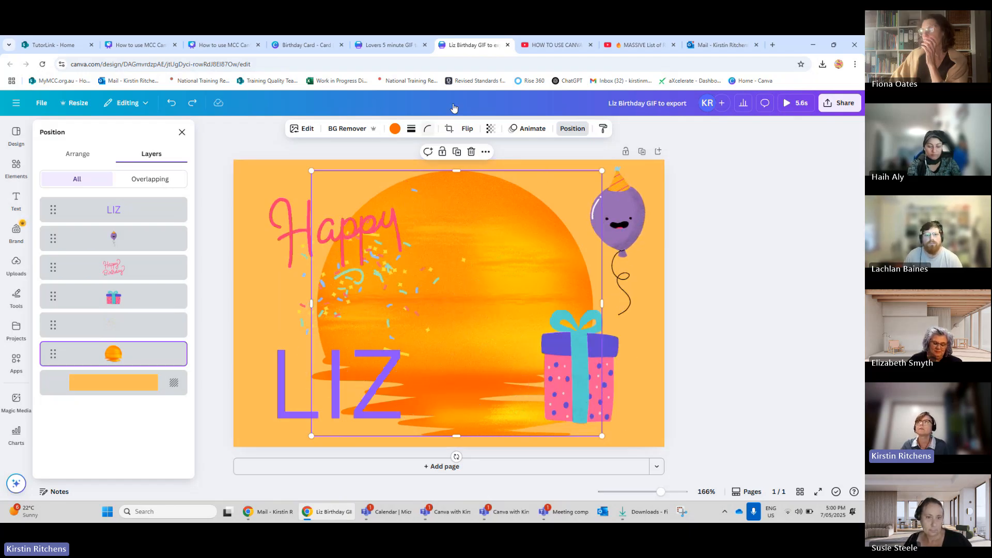
key("ctrl+l")
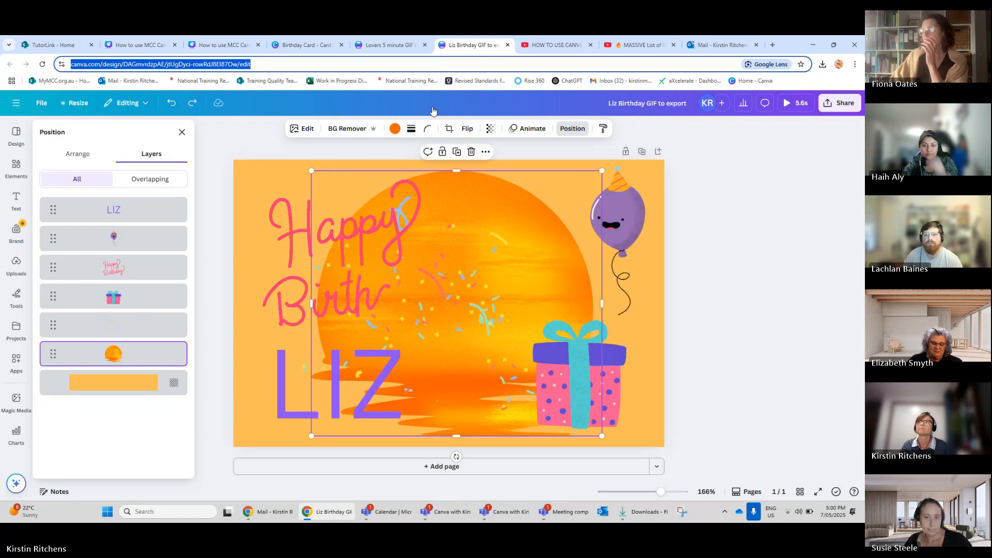